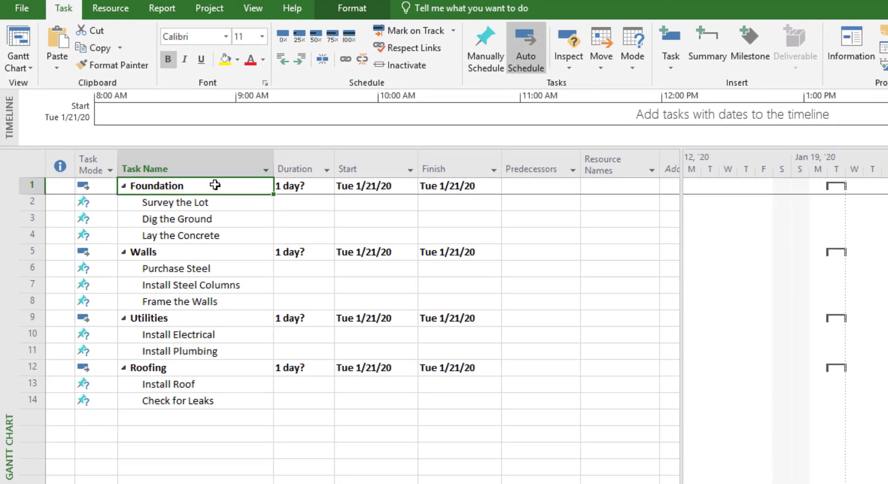
Step: Add a Landscaping task below Check for Leaks and outdent it to the same level as Roofing
left_click_drag(215, 185, 233, 403)
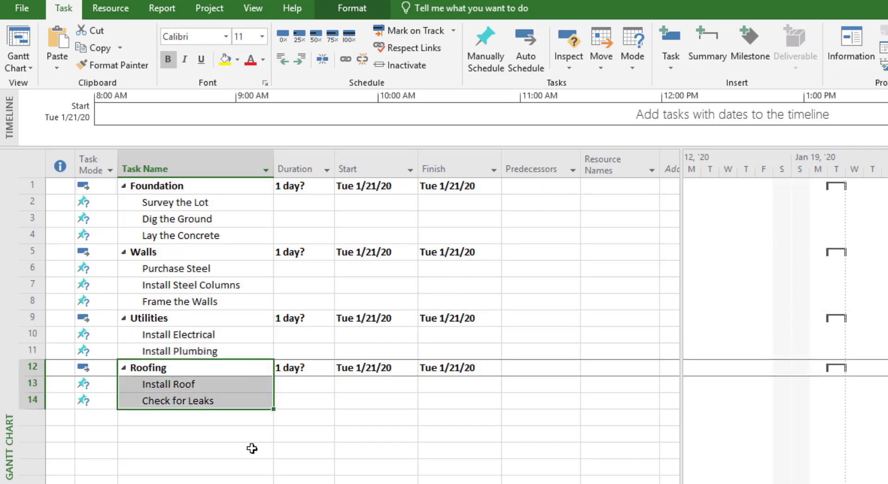
left_click(178, 419)
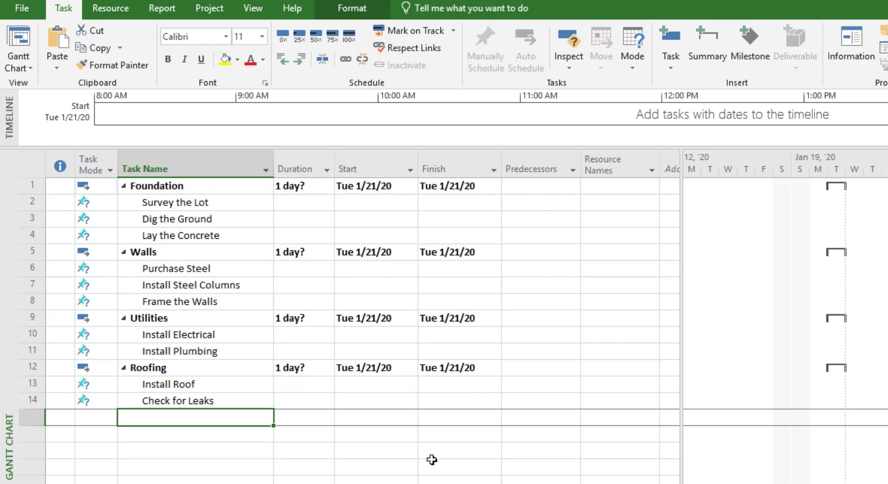
type("Landscapi")
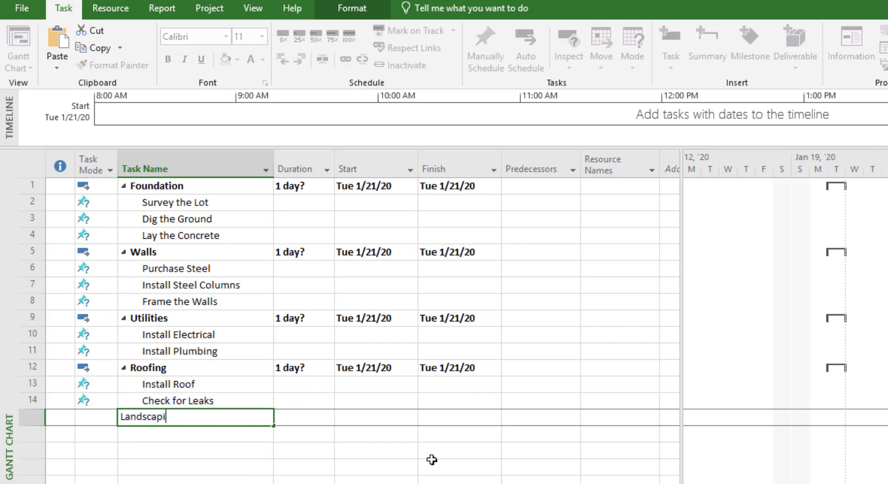
type("ng")
key("Return")
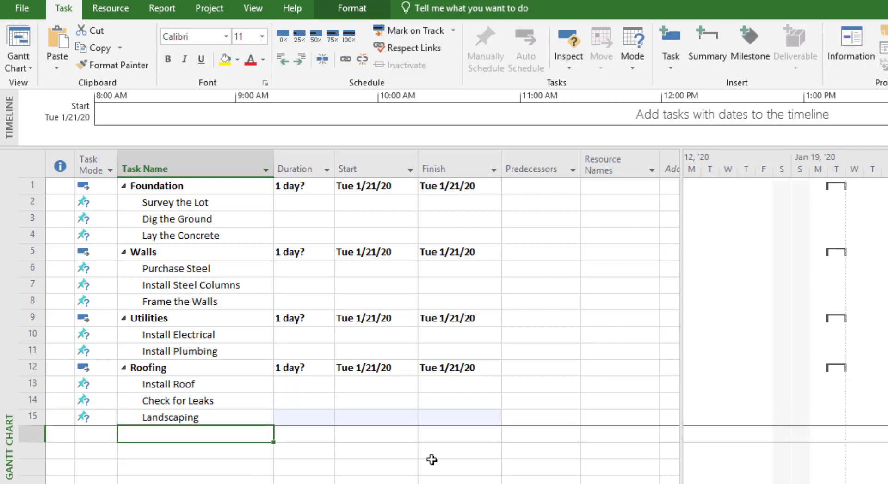
left_click(207, 418)
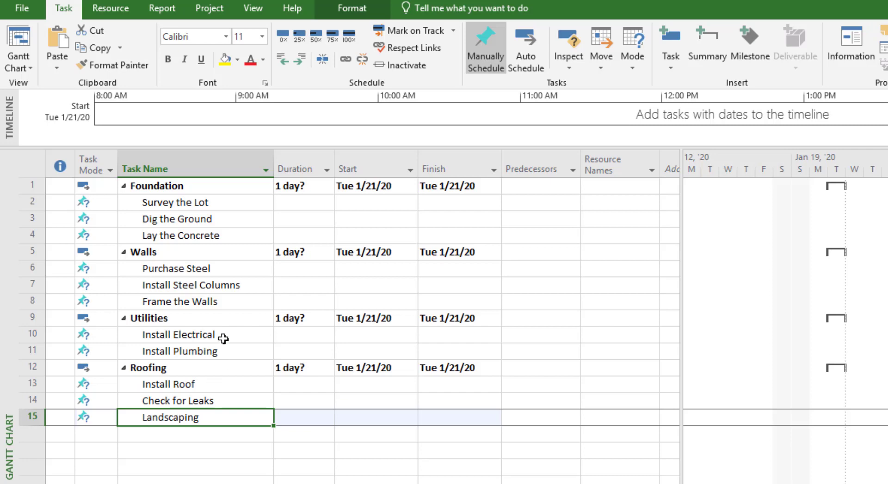
left_click(281, 61)
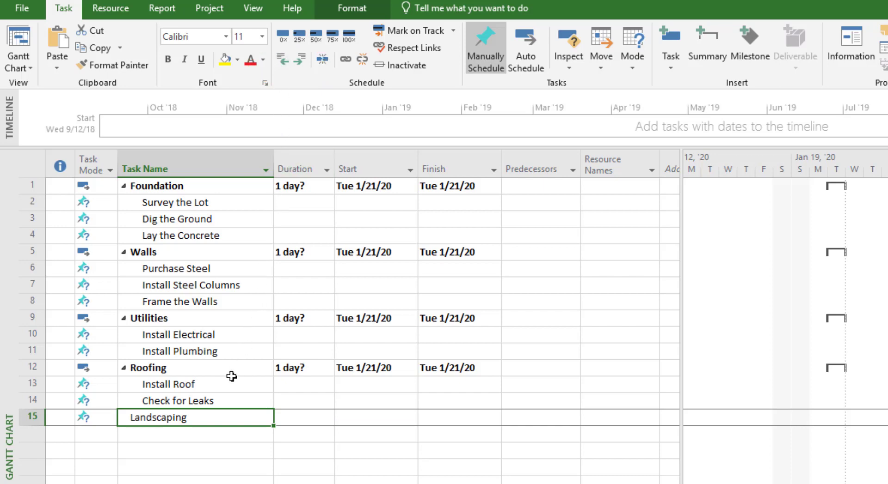
Step: Add the tasks Grade the Site, Build Hardscapes and Plant Trees & Shrubs below Landscaping
left_click(209, 438)
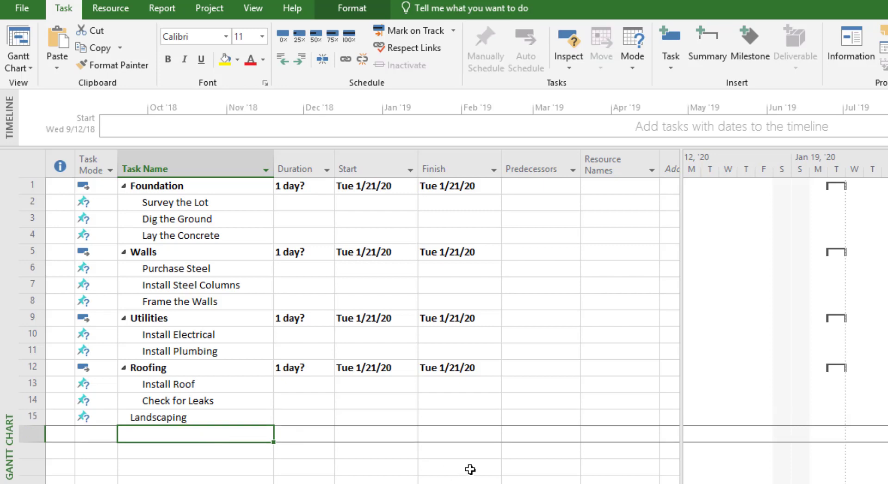
type("Grad")
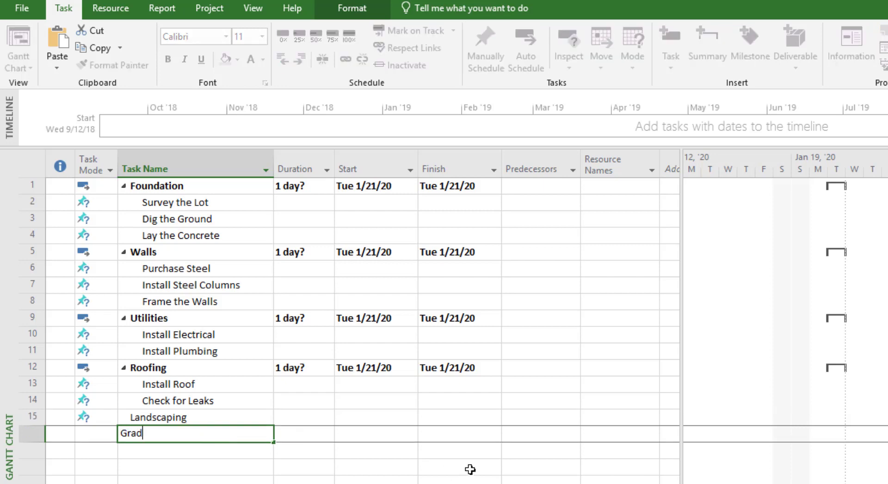
type("e the Site")
key("Return")
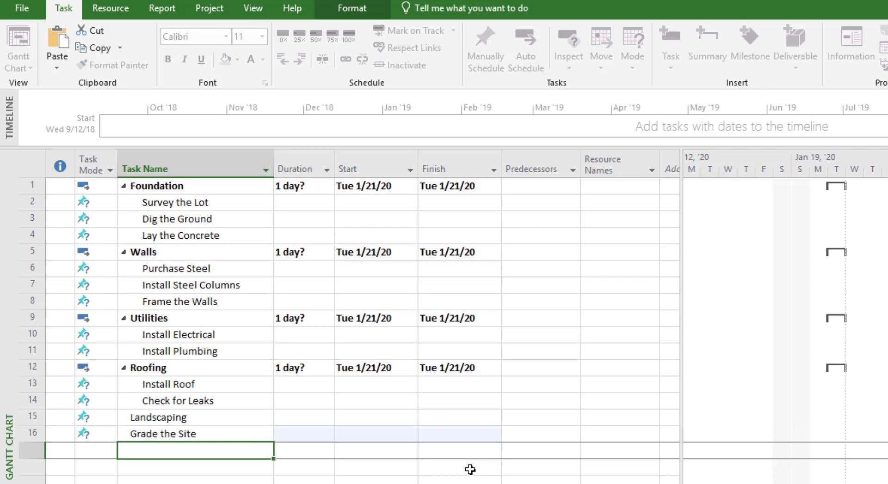
type("Build Hardscapes")
key("Return")
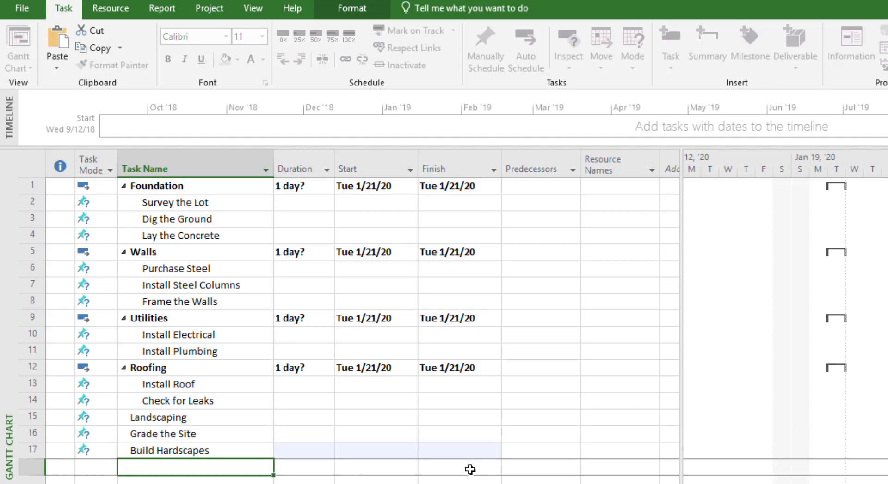
type("Plant Trees & Shrubs")
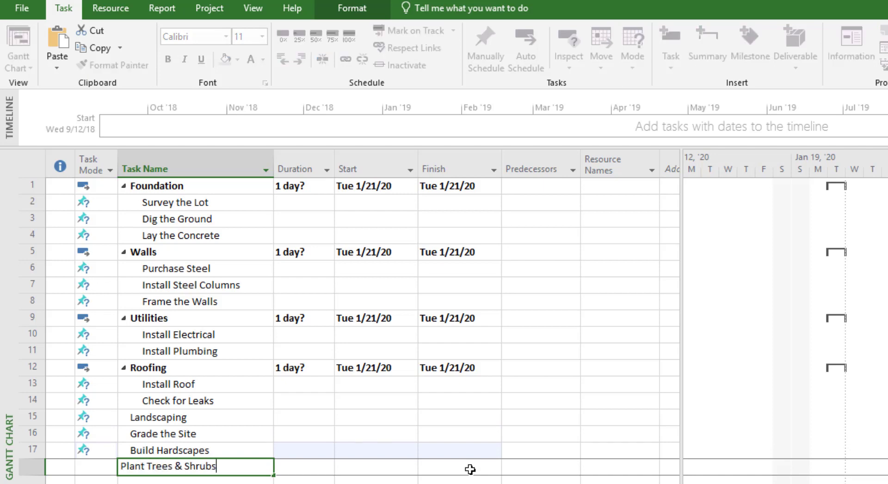
key("Return")
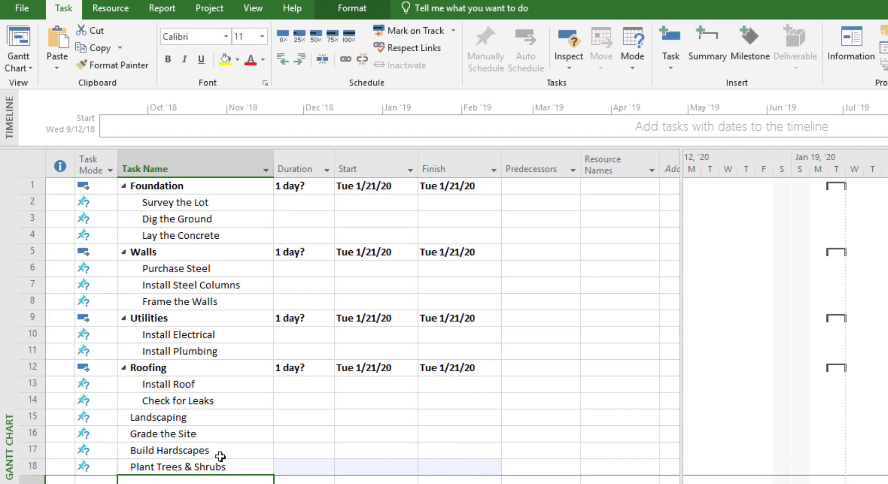
Step: Indent Grade the Site, Build Hardscapes and Plant Trees & Shrubs as subtasks of Landscaping
left_click_drag(205, 462, 203, 437)
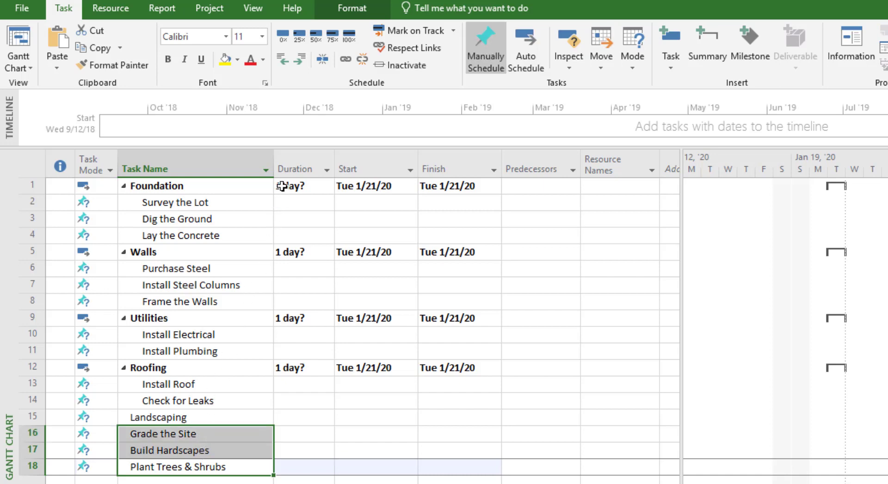
left_click(301, 60)
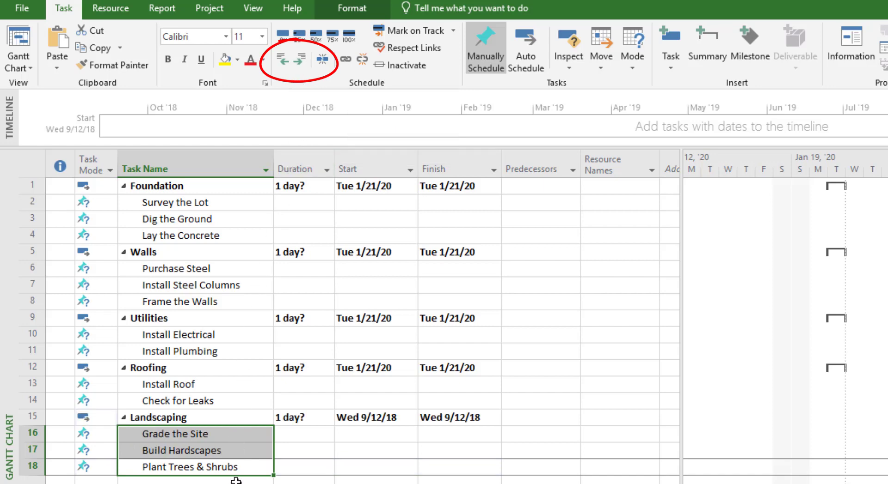
left_click(236, 480)
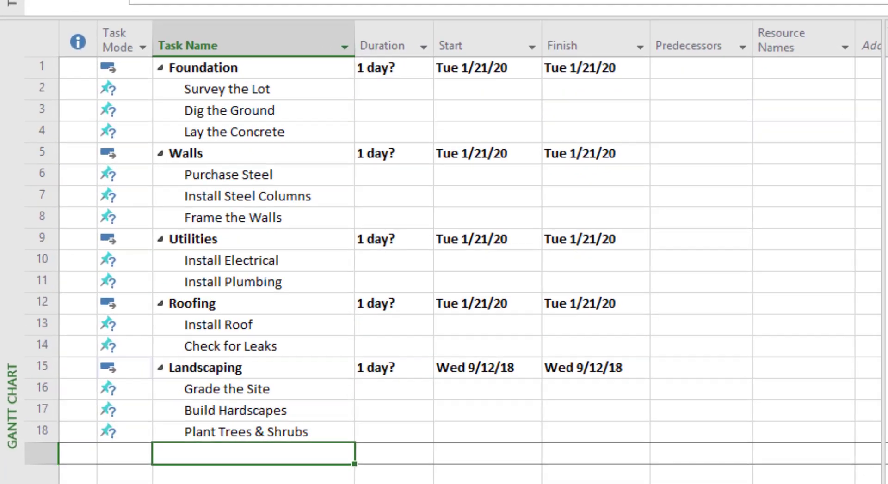
Step: Set Survey the Lot's task mode to Auto Scheduled and fill that mode down to Plant Trees & Shrubs
key("ctrl+Up")
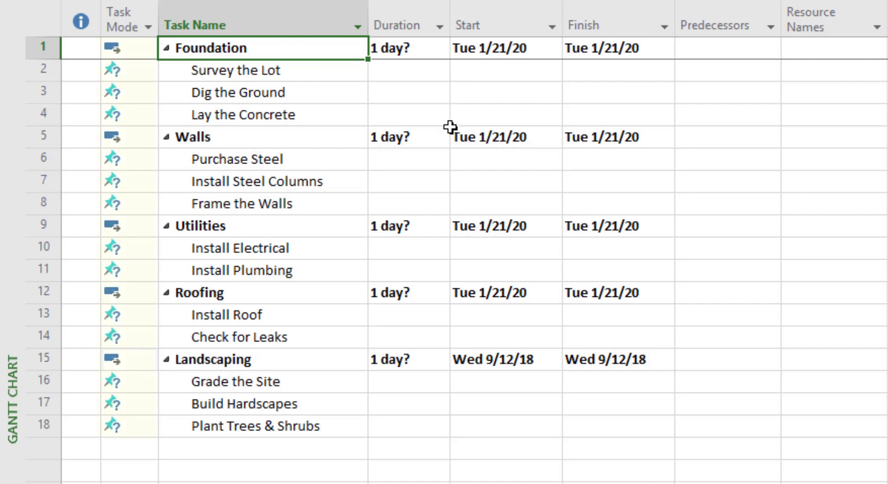
left_click(129, 71)
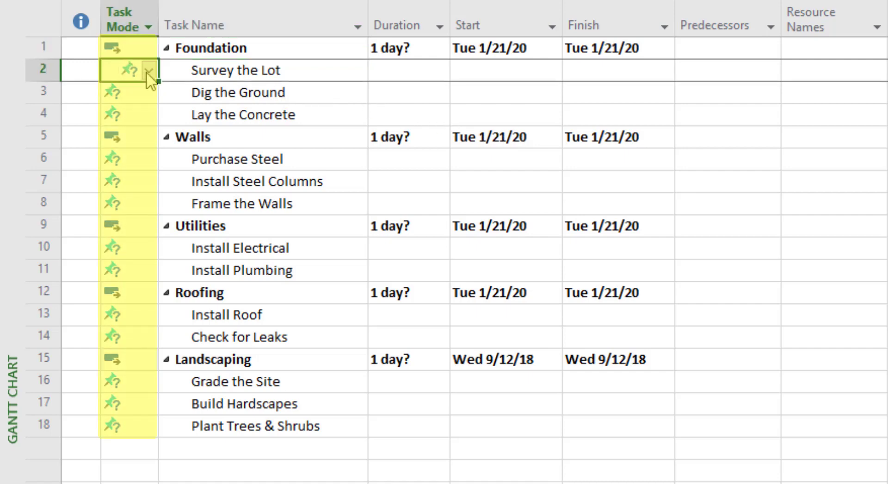
left_click(148, 72)
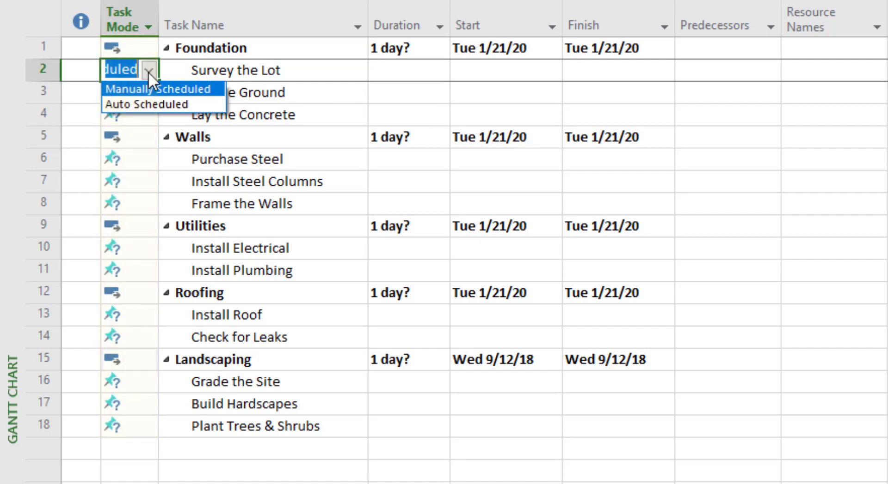
left_click(170, 104)
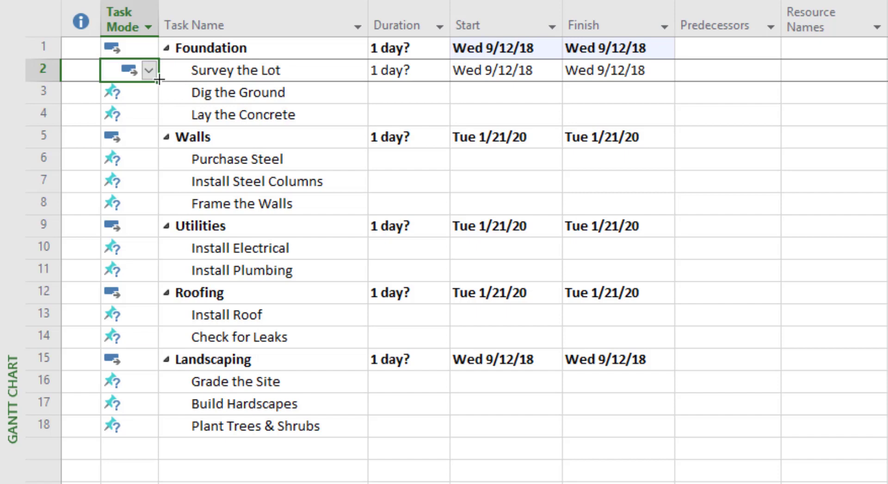
left_click_drag(159, 80, 158, 436)
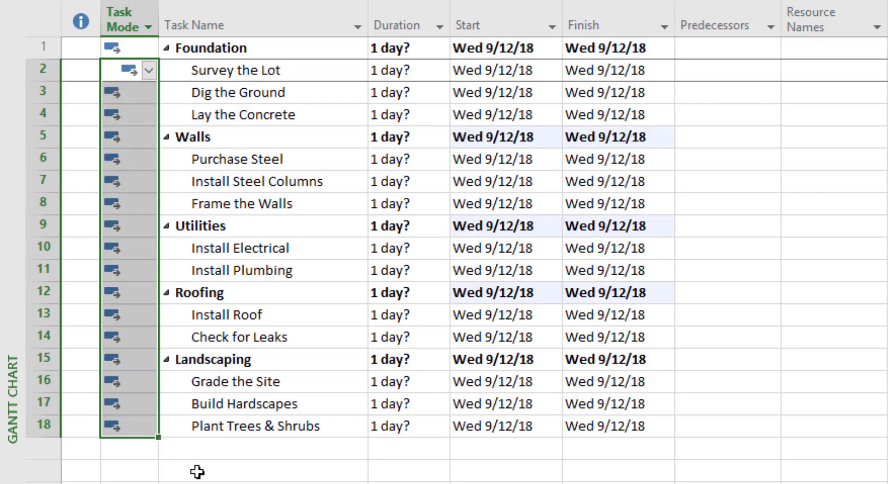
left_click(259, 448)
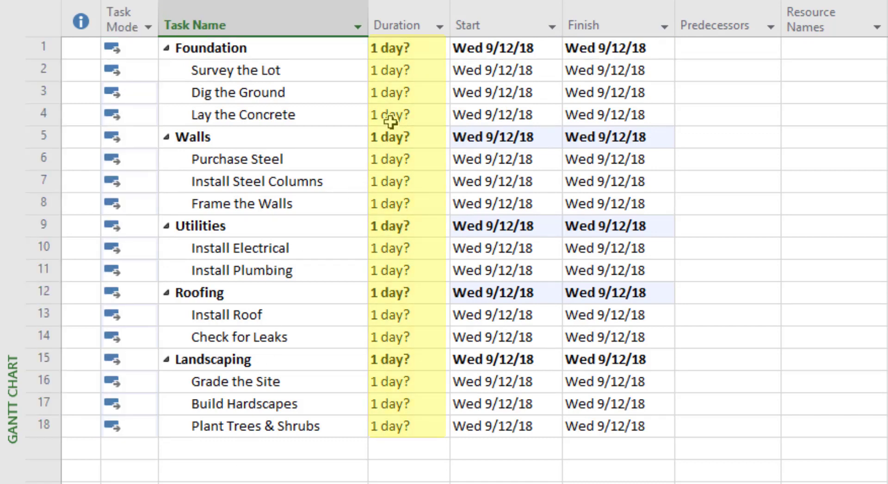
left_click(403, 14)
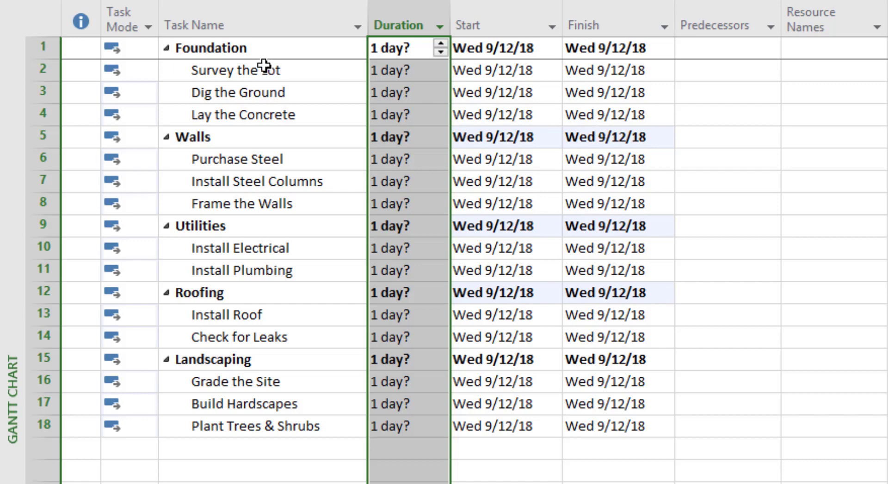
left_click_drag(264, 65, 264, 110)
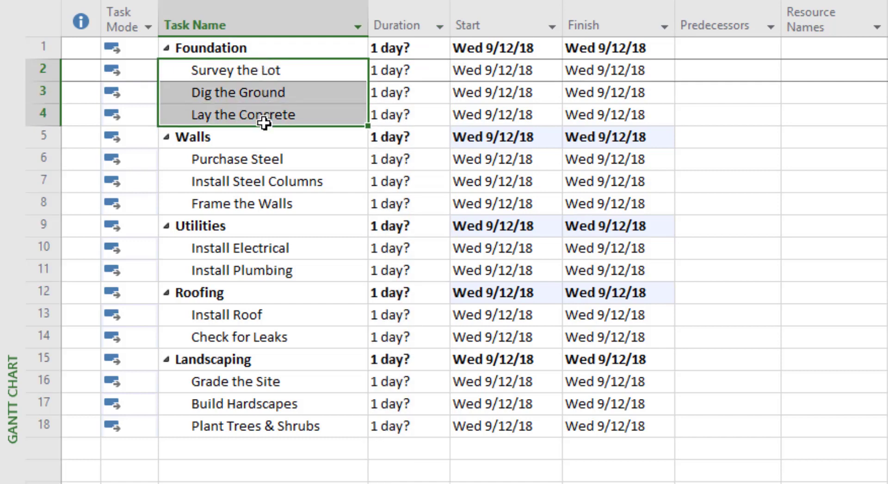
left_click(264, 158)
left_click_drag(264, 171, 263, 200)
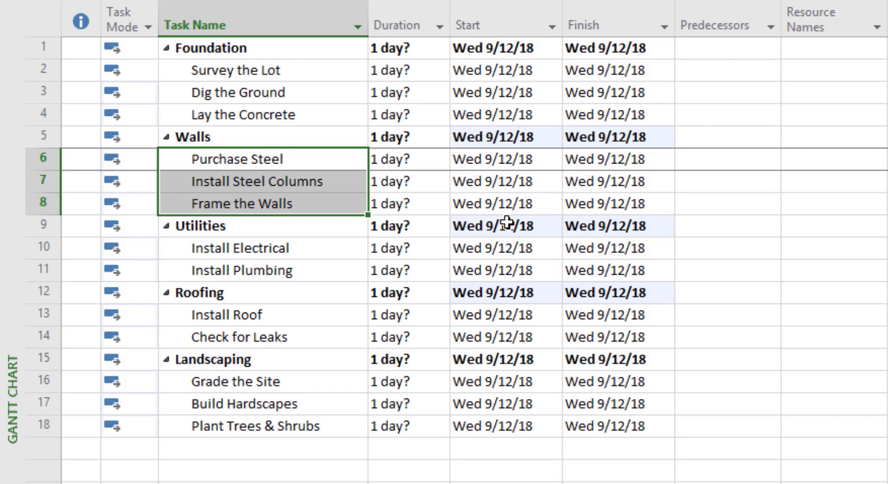
Step: Set the Foundation subtask durations to 5 days for Survey the Lot, 10 for Dig the Ground and 5 for Lay the Concrete
left_click(390, 75)
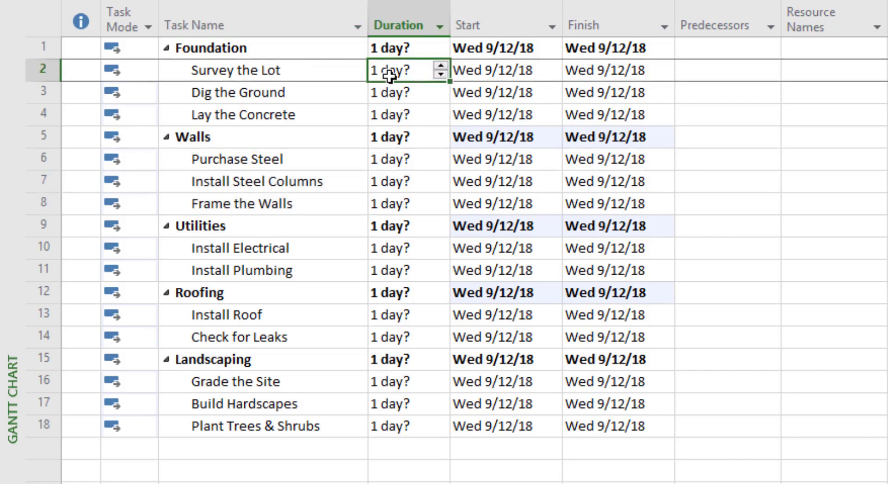
type("5 days")
key("Return")
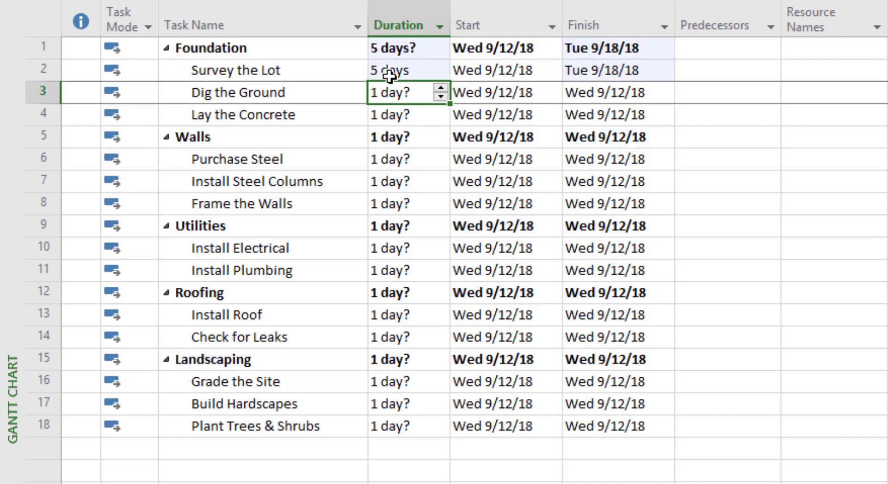
key("BackSpace")
type("10")
key("Return")
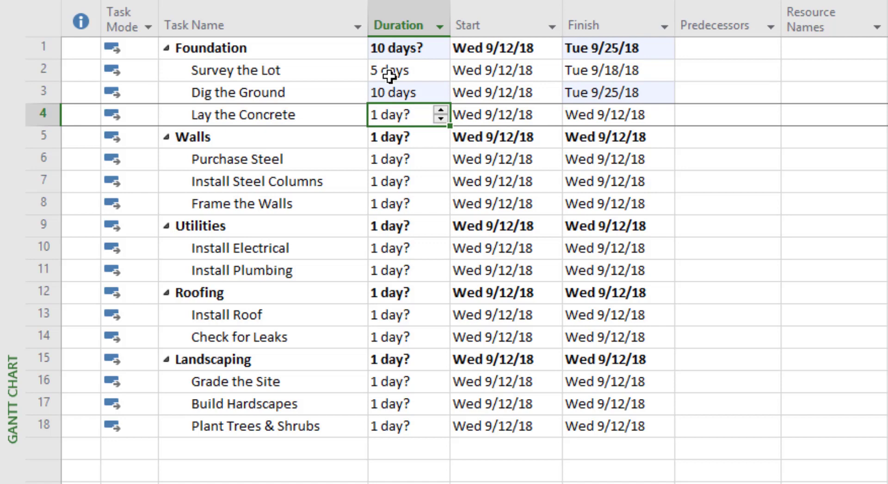
type("5")
key("Return")
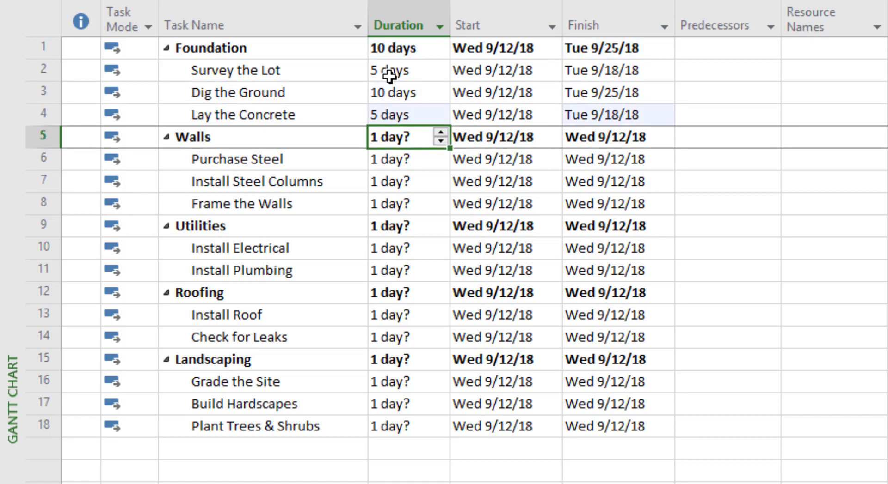
Step: Set the Walls subtask durations to 2 days for Purchase Steel, 5 for Install Steel Columns and 10 for Frame the Walls
left_click(377, 163)
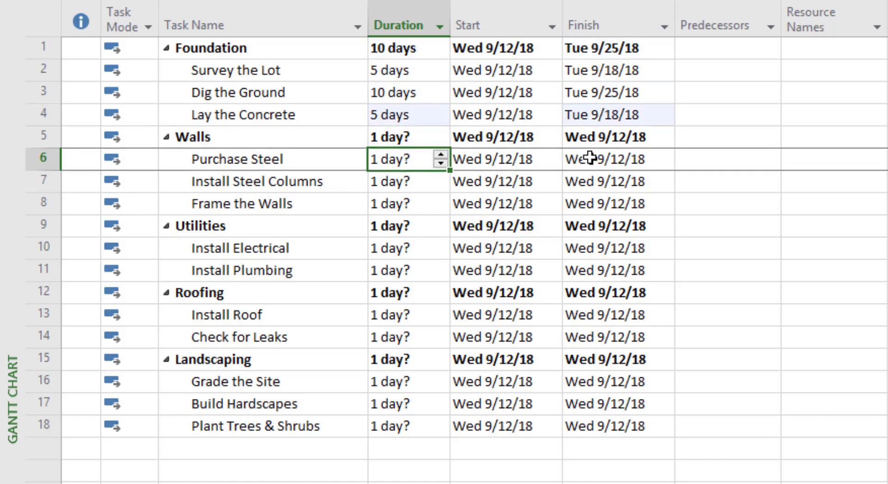
type("2")
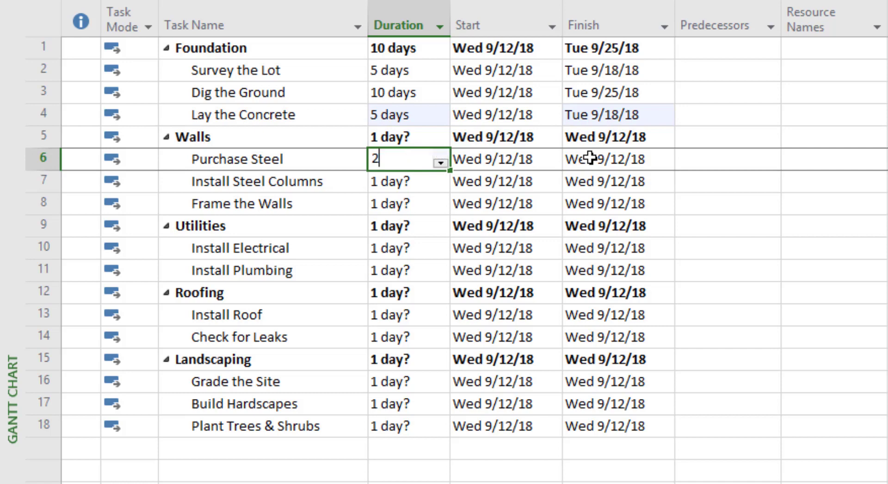
key("Return")
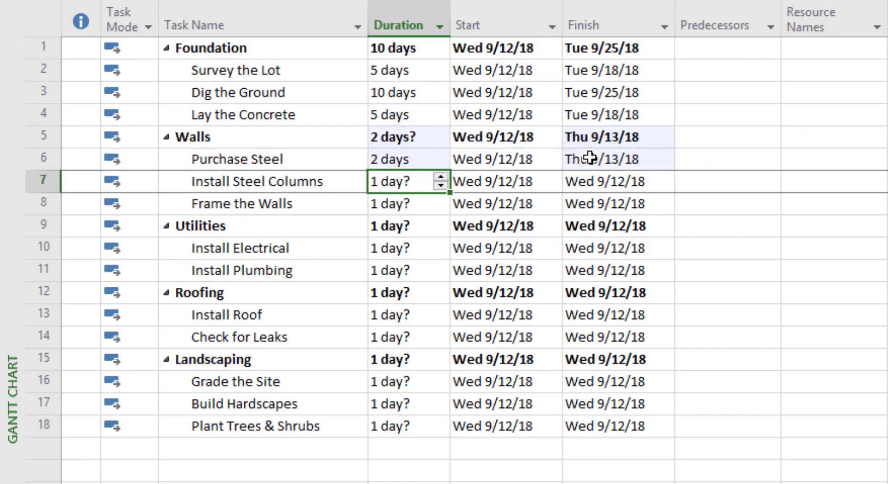
type("5")
key("Return")
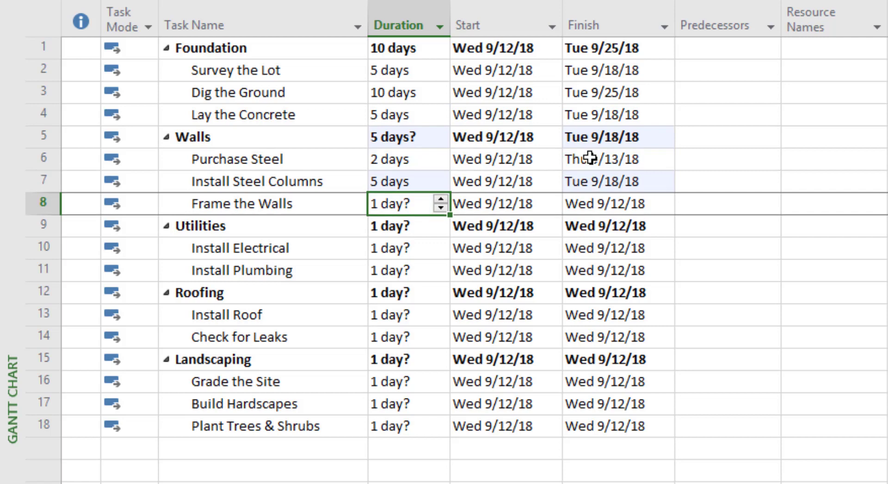
type("10")
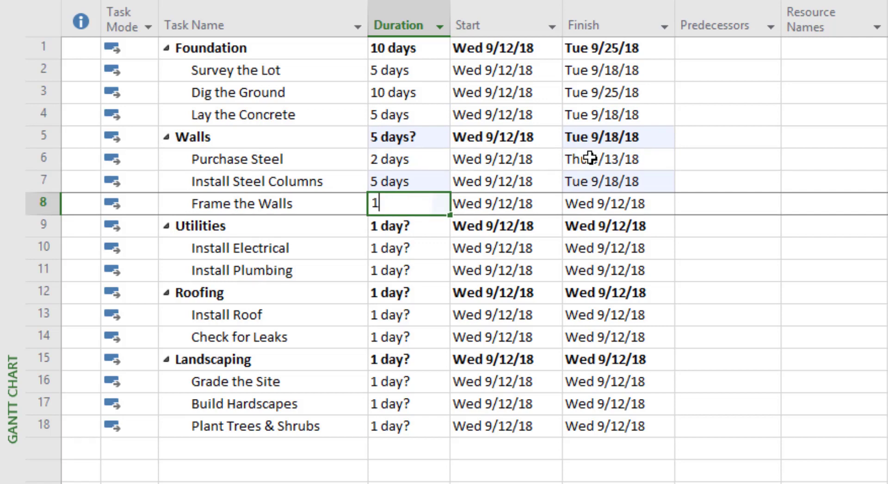
key("Return")
Step: Set the durations of Install Electrical and Install Plumbing under Utilities to 7 days each
key("Return")
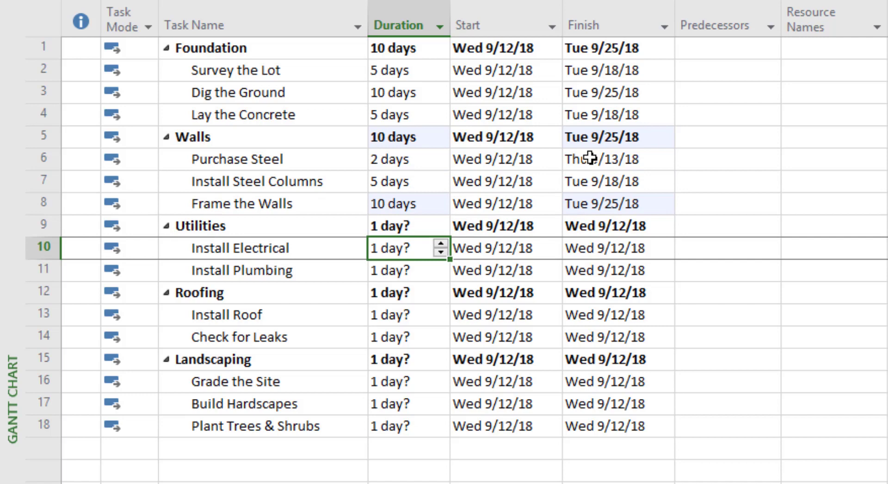
type("7")
key("Return")
type("7")
key("Return")
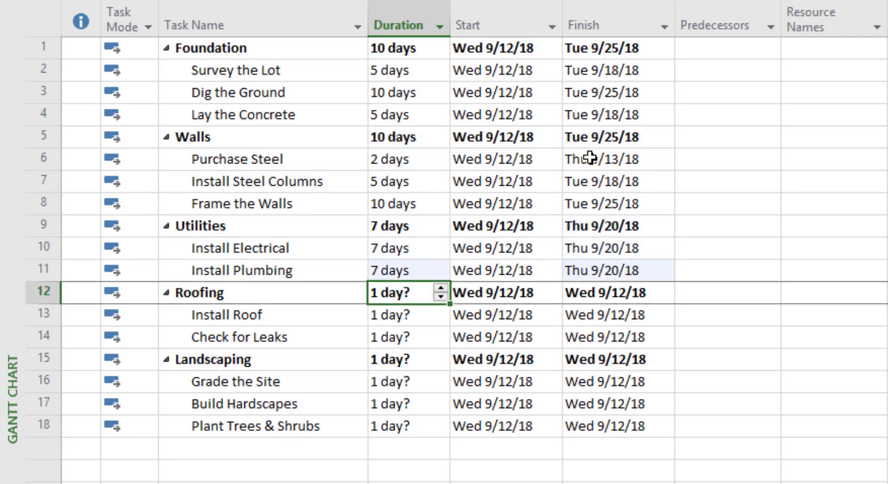
Step: Set the Roofing subtask durations to 10 days for Install Roof and 2 days for Check for Leaks
key("Return")
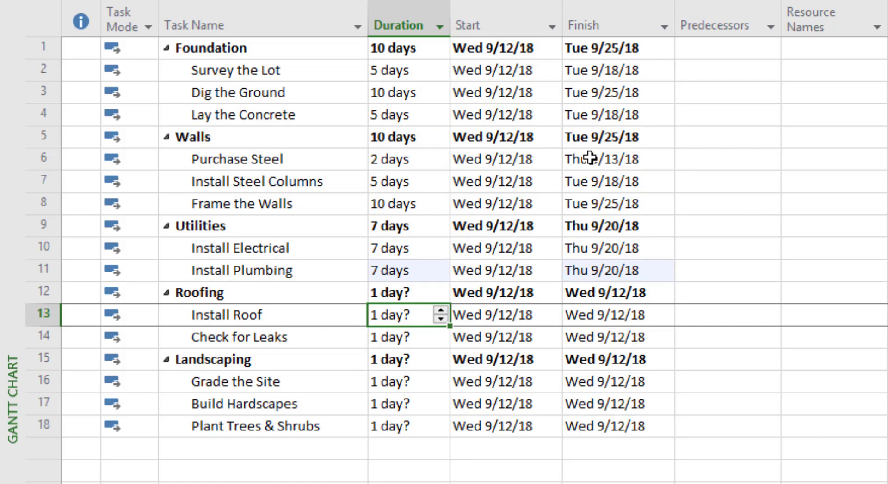
type("10")
key("Return")
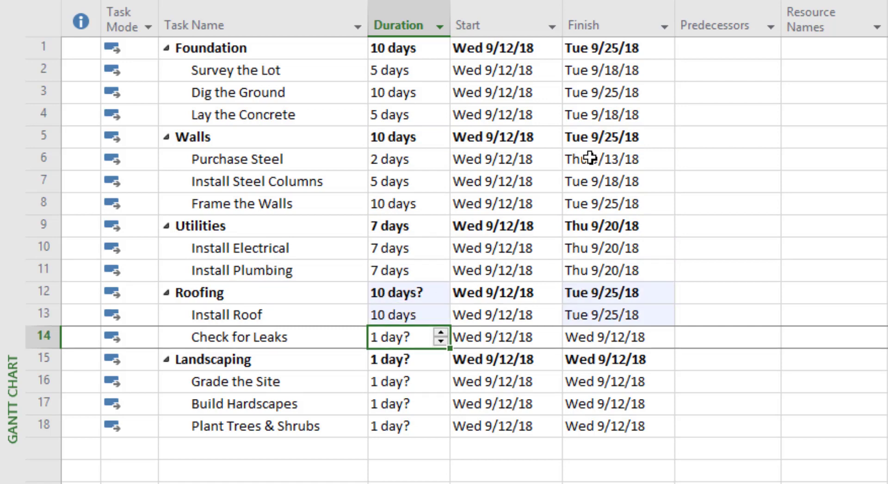
type("2")
key("Return")
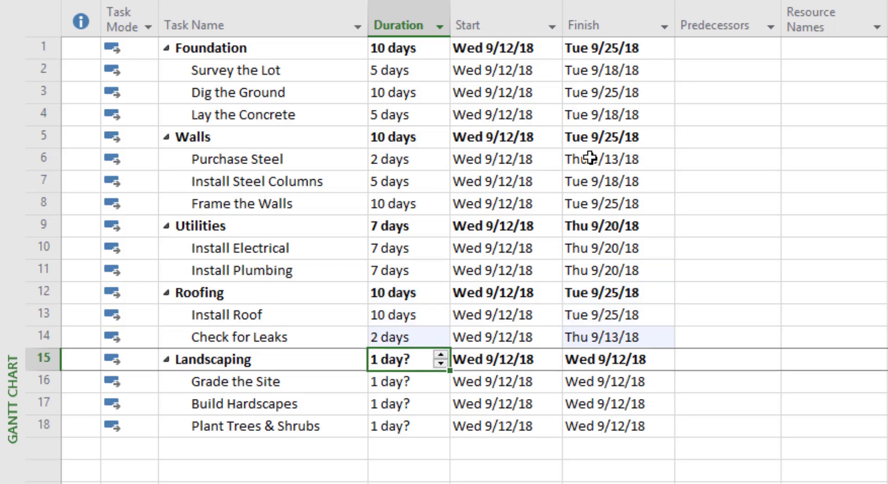
Step: Set the Landscaping subtask durations to 2 days for Grade the Site, 5 for Build Hardscapes and 5 for Plant Trees & Shrubs
key("Return")
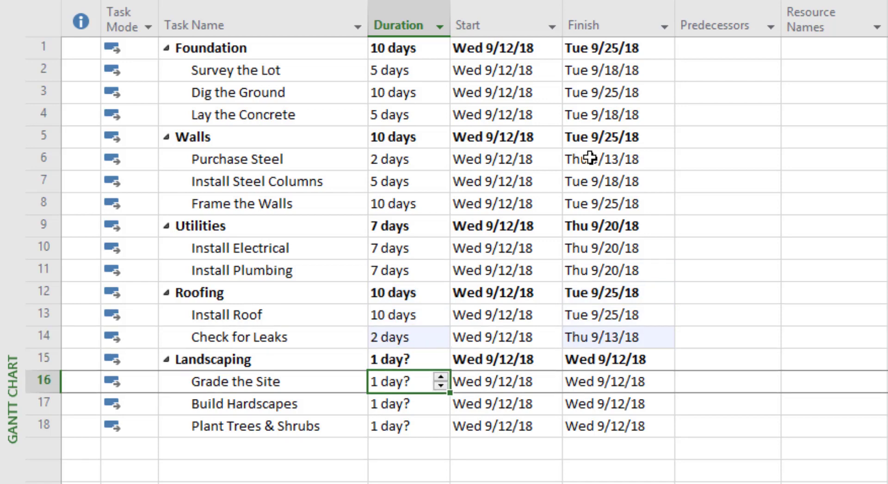
type("2")
key("Return")
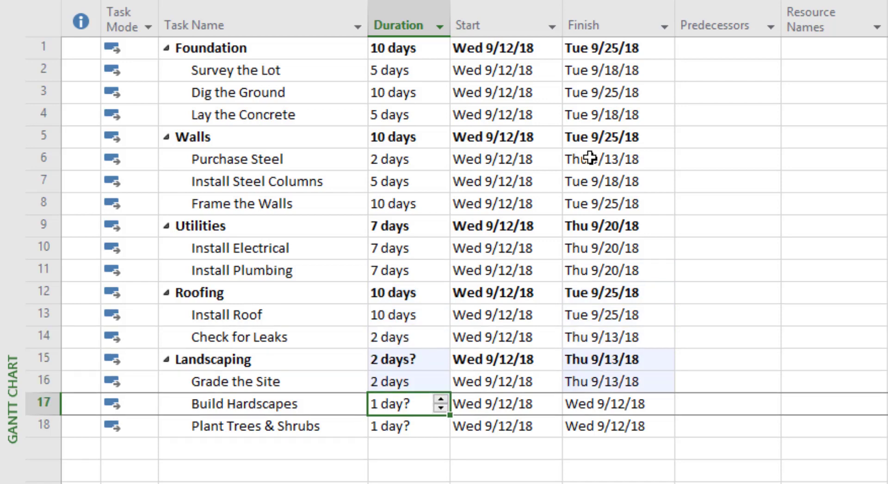
type("5")
type("5")
key("Return")
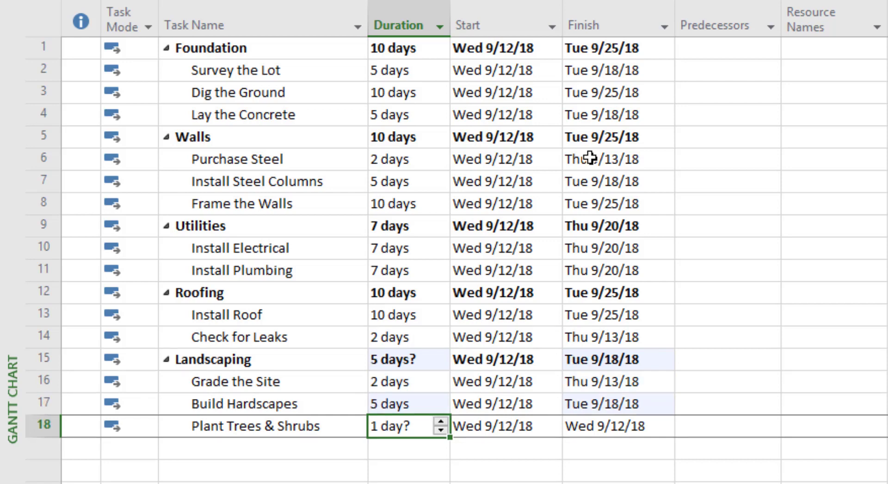
type("5")
key("Return")
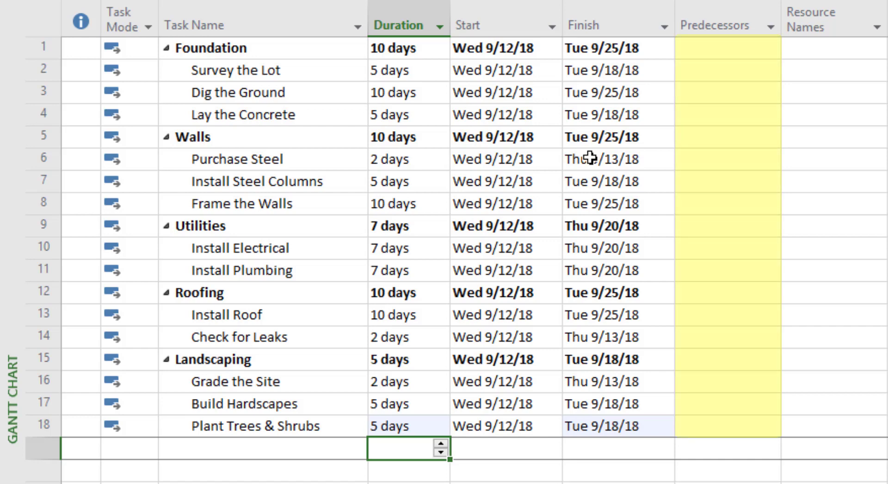
Step: Leave Survey the Lot without a predecessor and enter task 2 as the predecessor of Dig the Ground
left_click(712, 19)
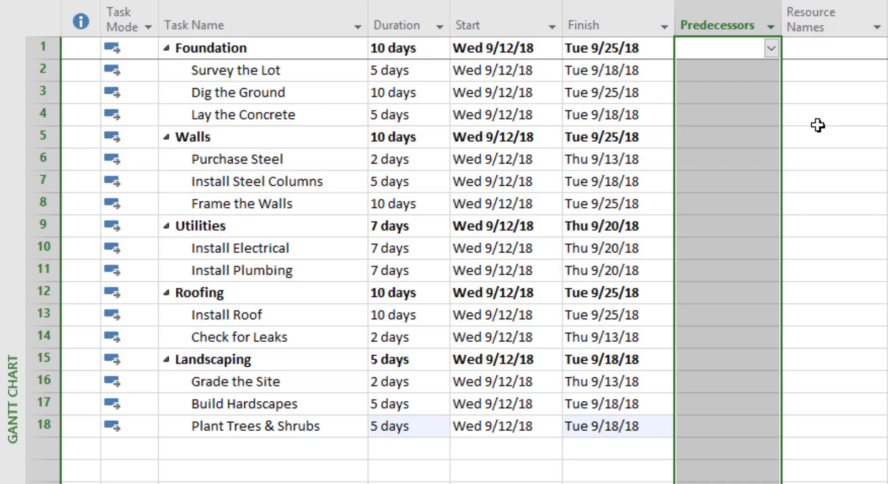
left_click(292, 69)
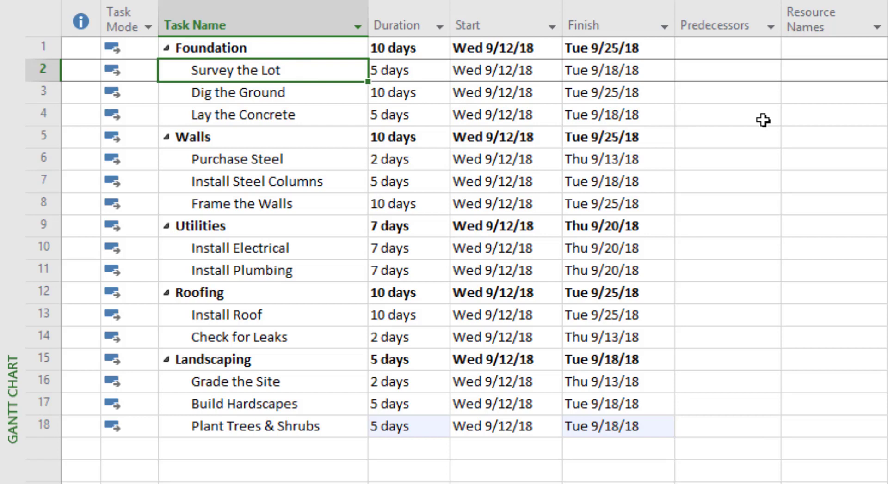
left_click(722, 71)
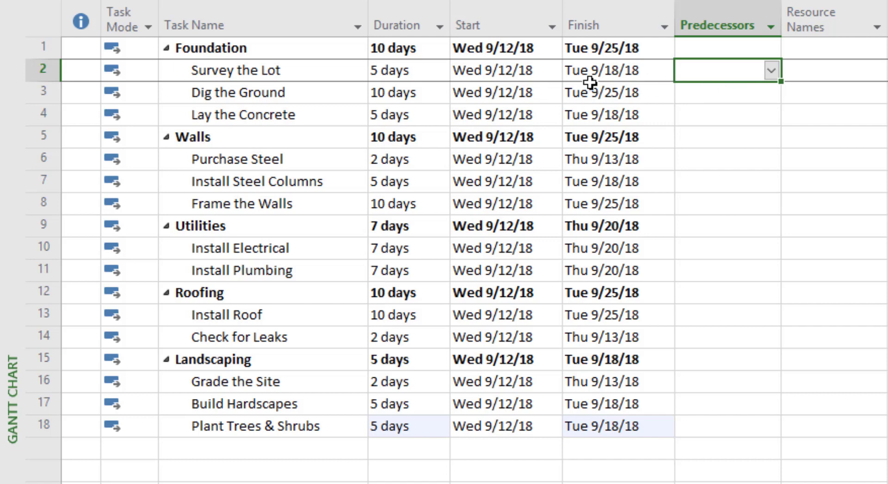
left_click(298, 93)
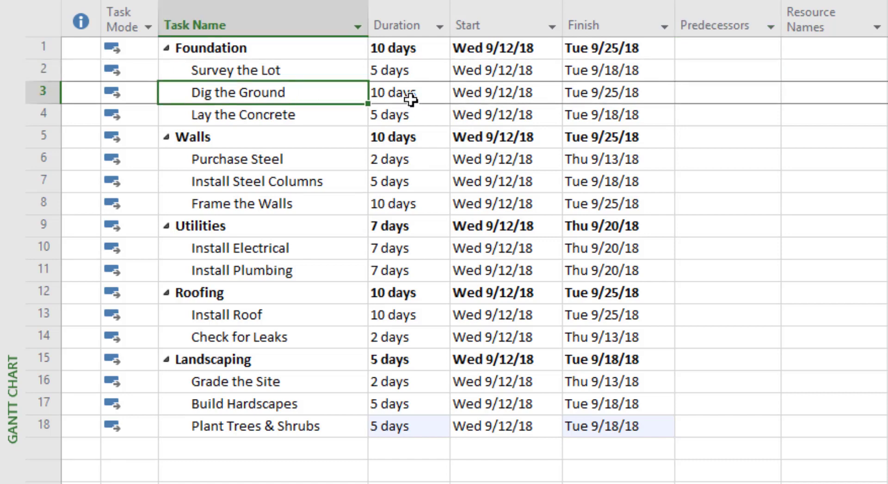
left_click(700, 93)
type("2")
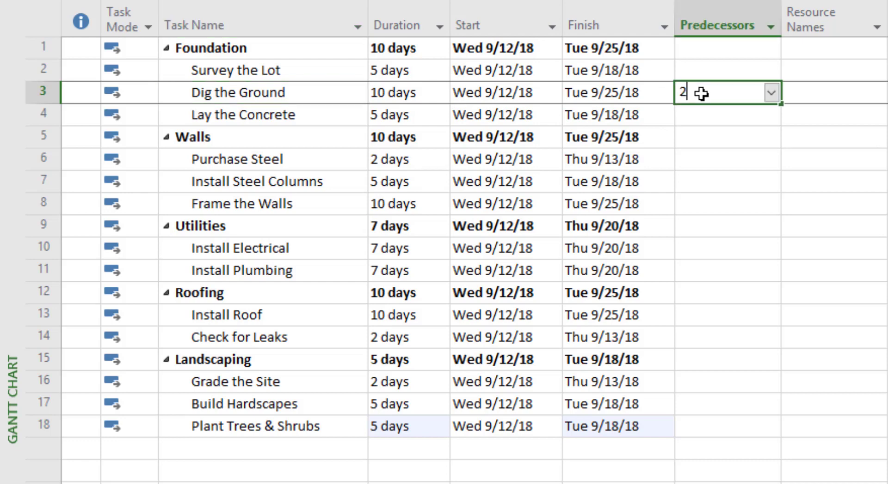
key("Return")
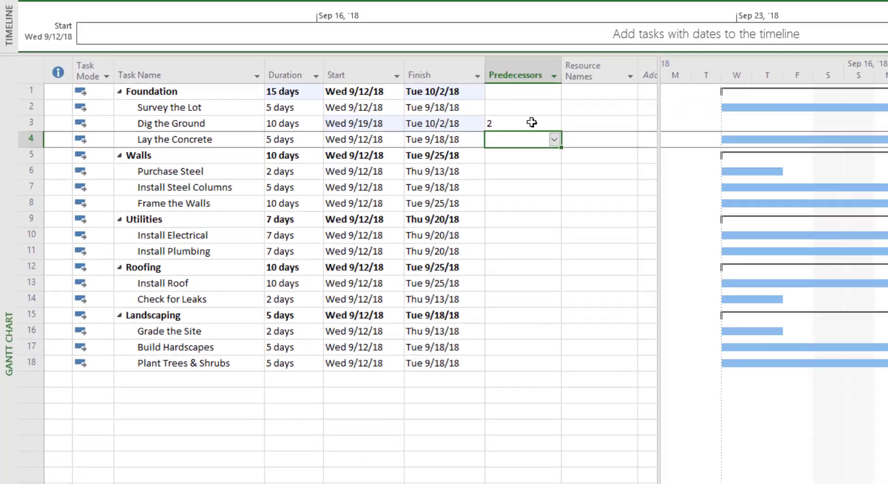
Step: Enter task 3 as the predecessor of Lay the Concrete and fit the entire project in the Gantt chart
left_click(338, 151)
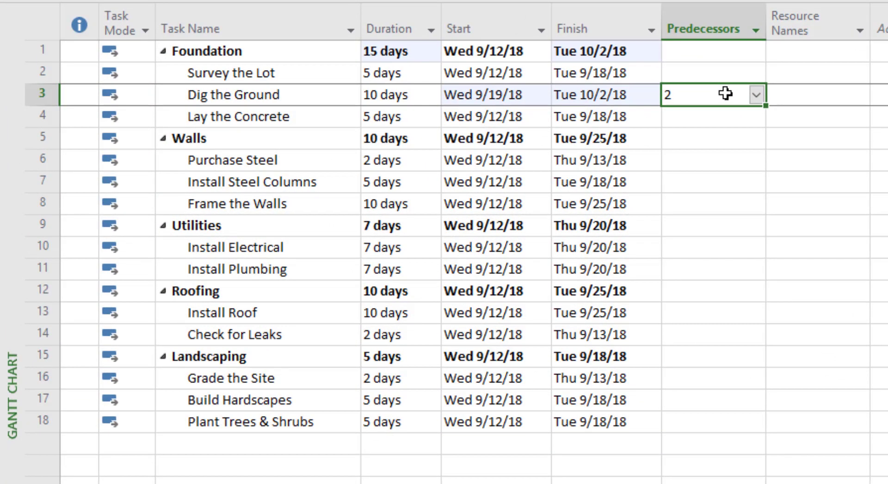
left_click(707, 119)
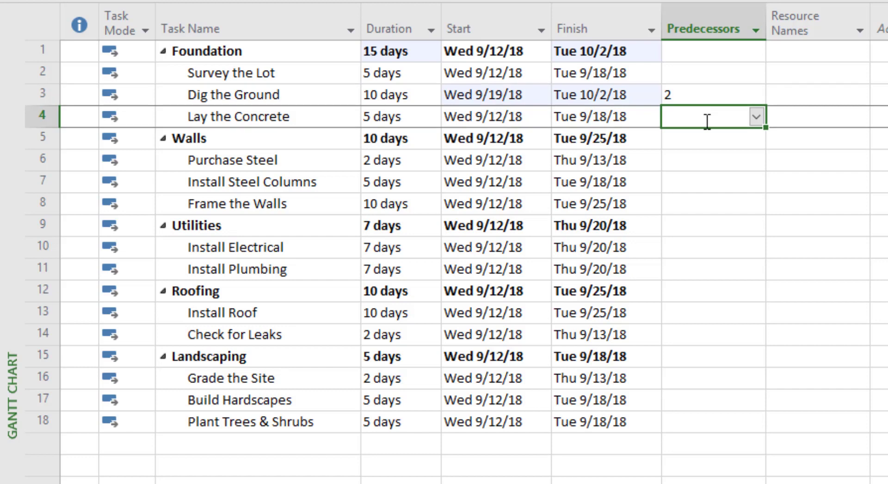
type("3")
key("Return")
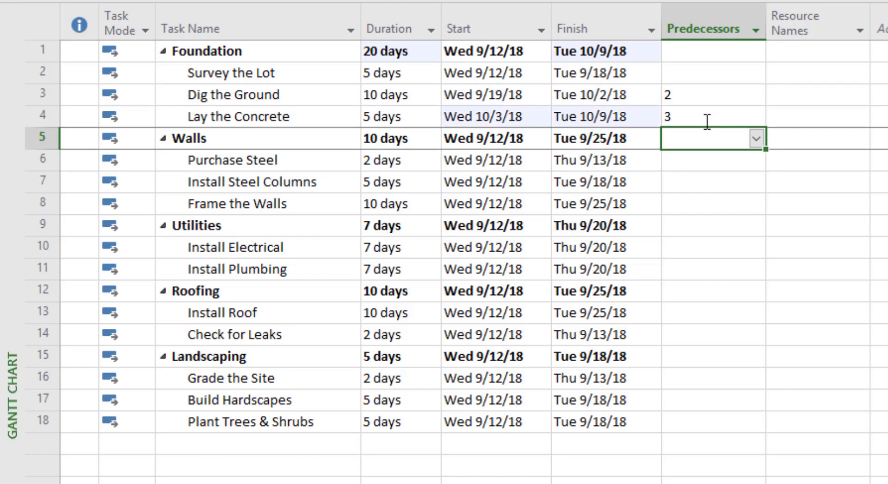
left_click(706, 122)
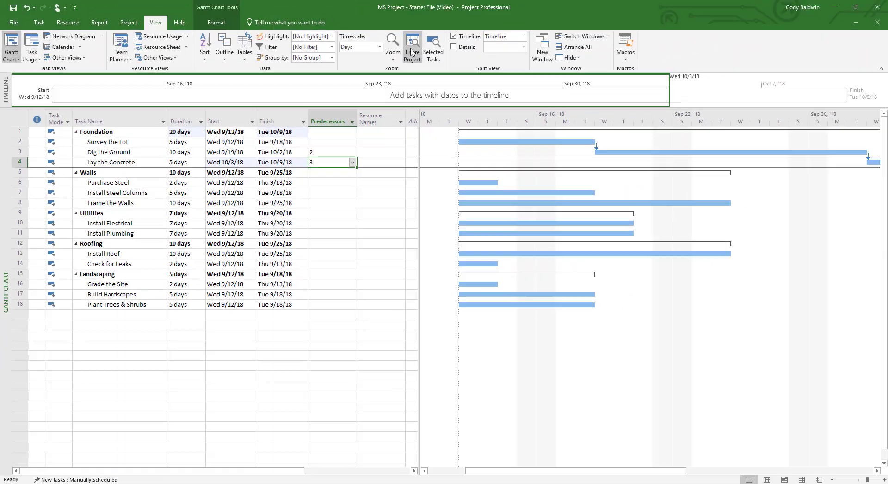
left_click(411, 52)
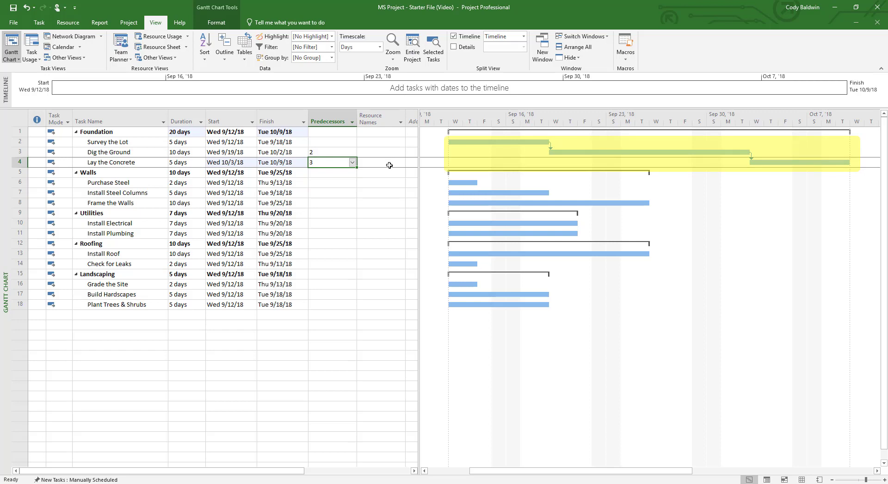
Step: Set the Walls predecessors to tasks 6 and 4 for Install Steel Columns and task 7 for Frame the Walls
left_click(330, 182)
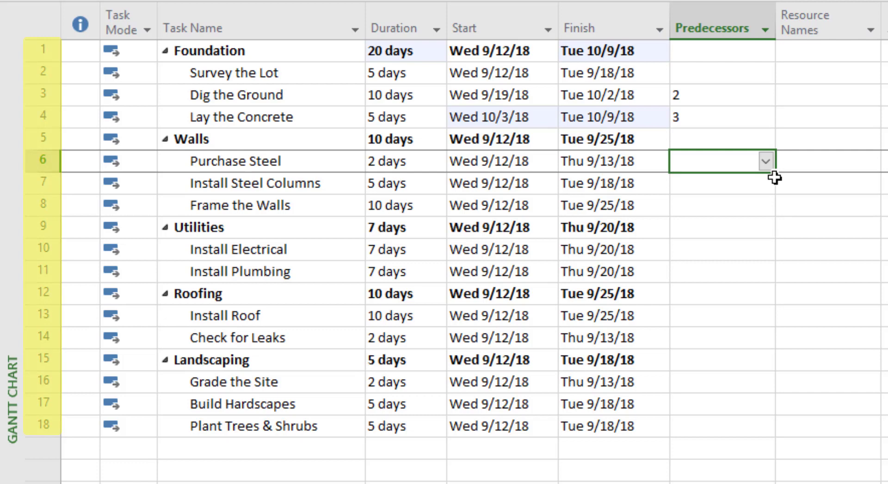
left_click(716, 187)
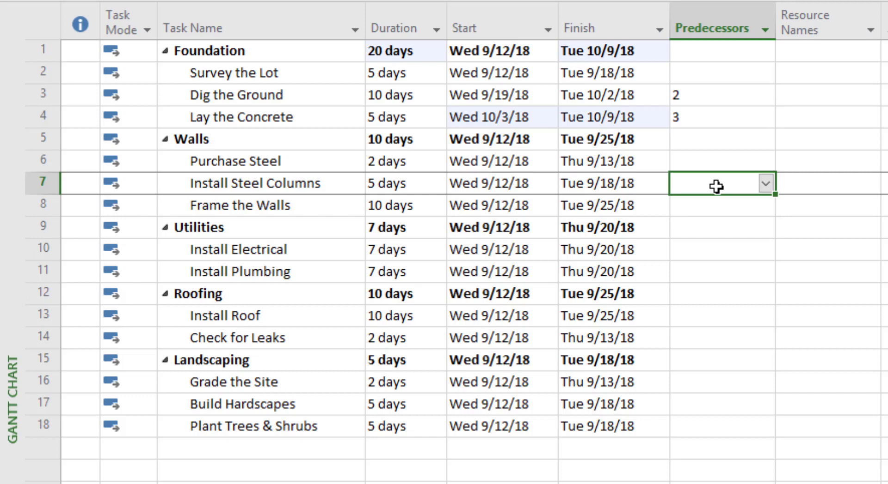
type("6")
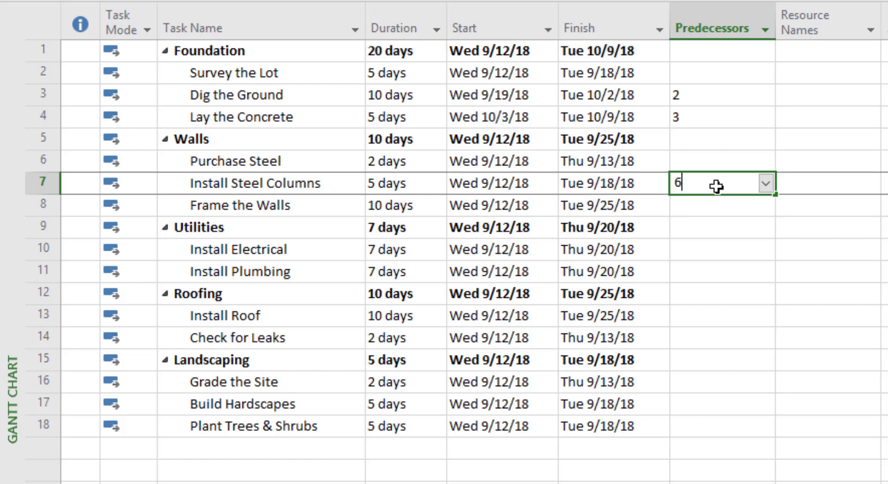
type(", 4")
key("Return")
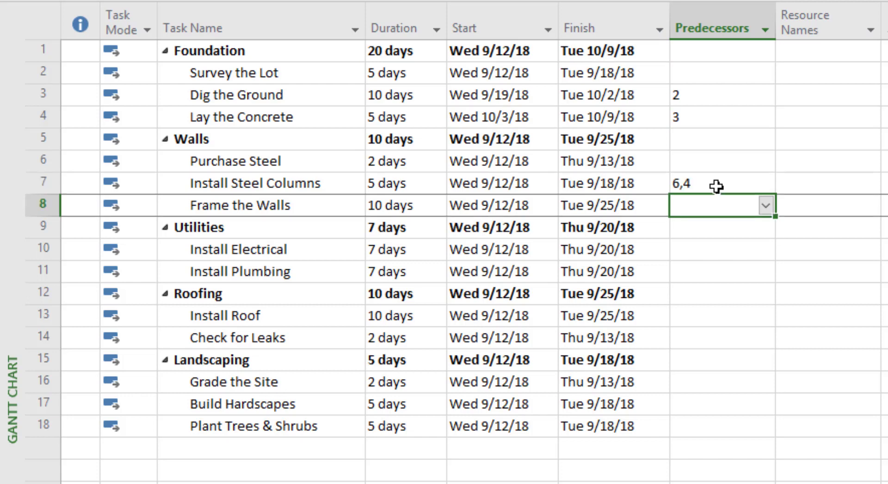
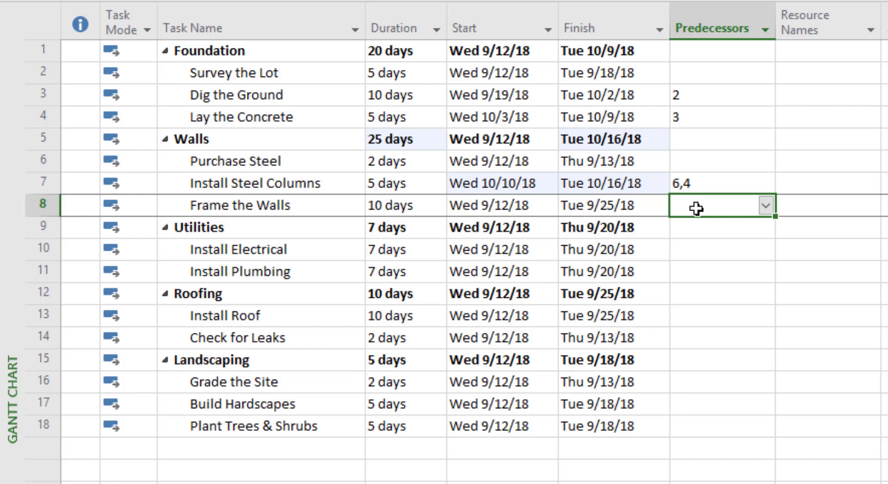
type("7")
key("Return")
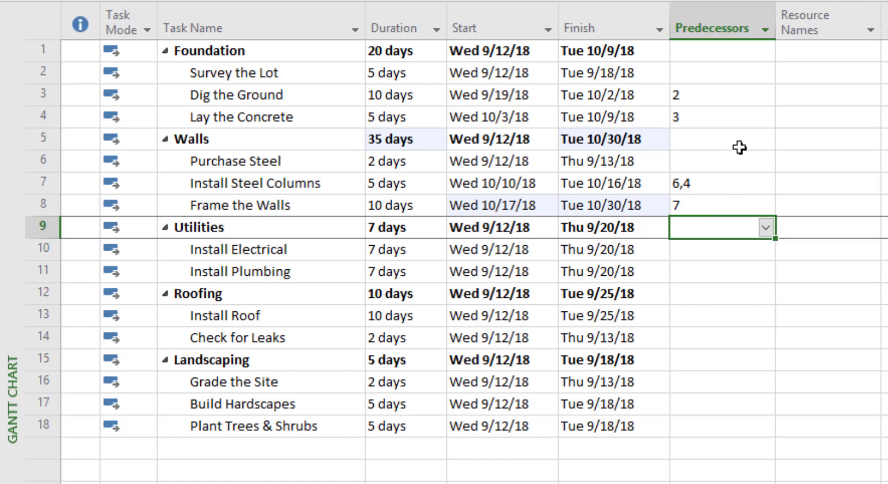
Step: Enter task 8 as the predecessor of both Install Electrical and Install Plumbing under Utilities
left_click(709, 251)
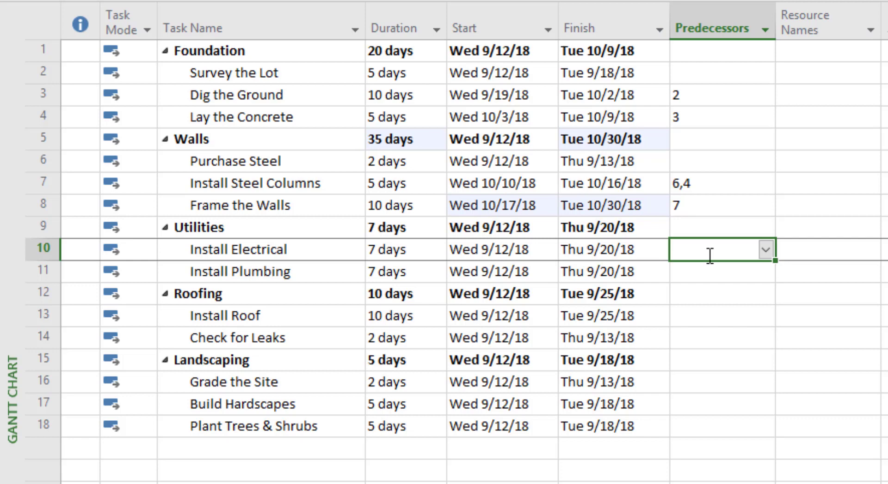
type("8")
key("Return")
type("8")
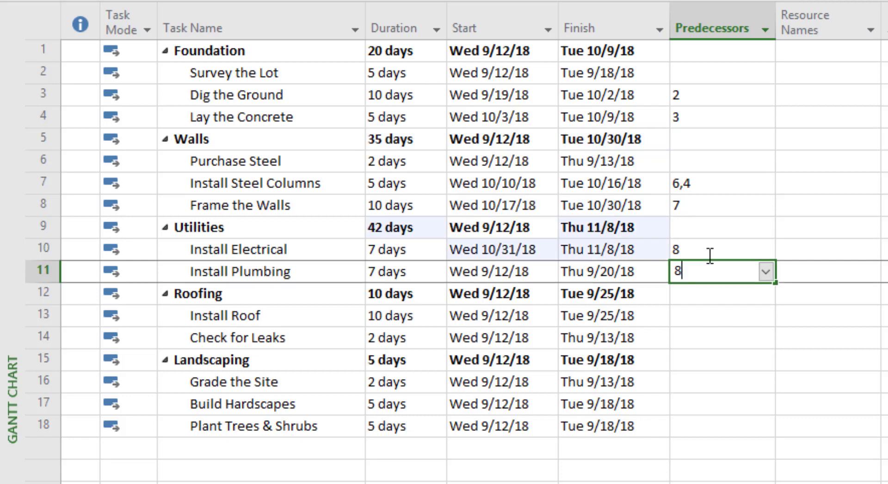
key("Return")
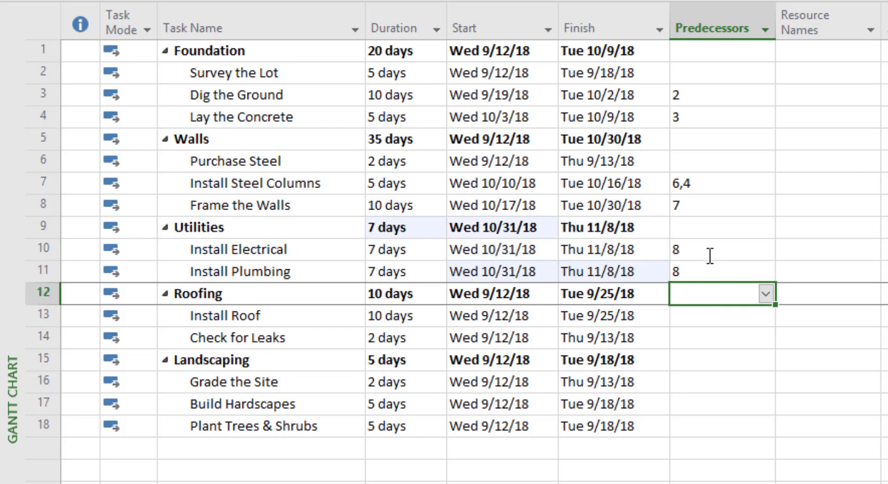
Step: Set the Roofing predecessors to tasks 10 and 11 for Install Roof and task 13 for Check for Leaks
left_click(695, 321)
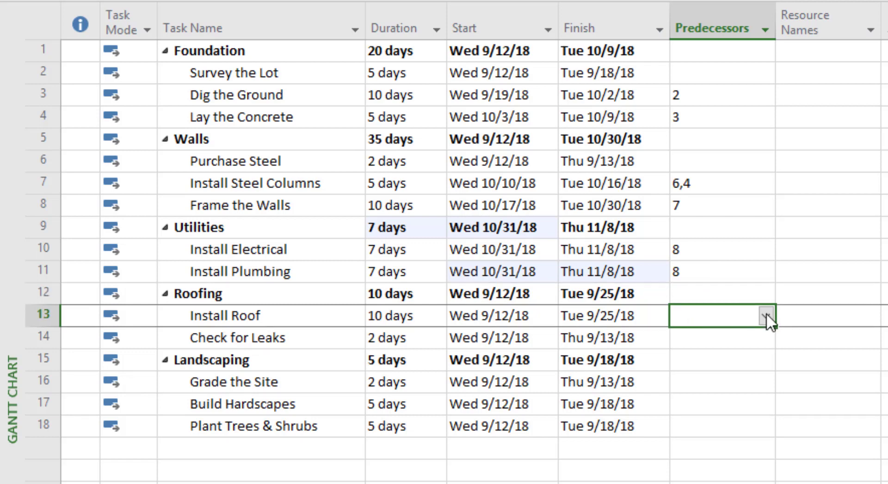
type("10, 11")
key("Return")
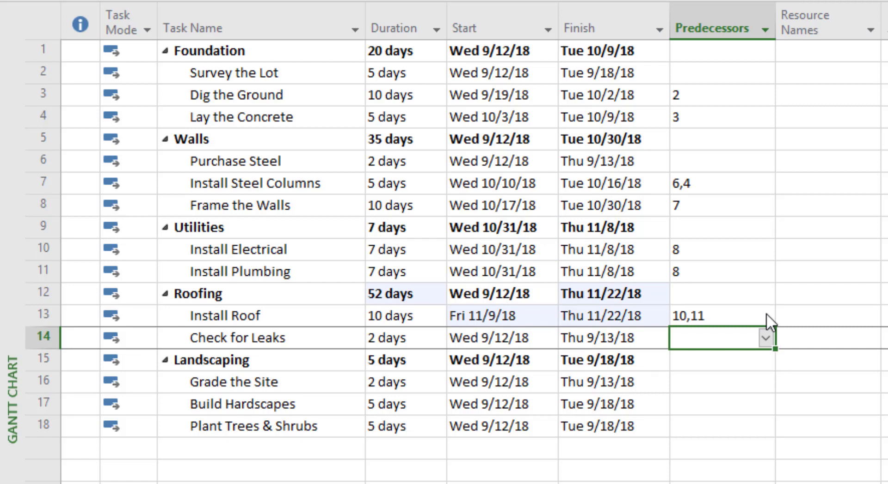
type("13")
key("Return")
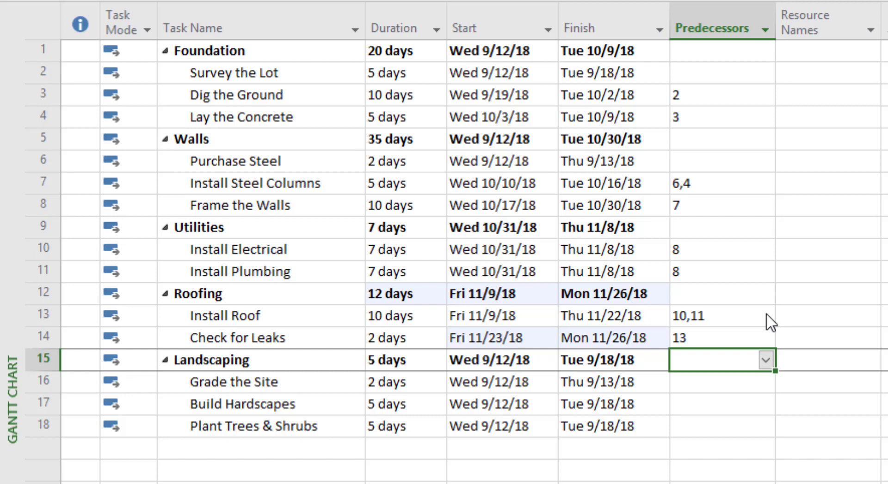
Step: Set the Landscaping predecessors to task 2 for Grade the Site and task 16 for both Build Hardscapes and Plant Trees & Shrubs
key("Return")
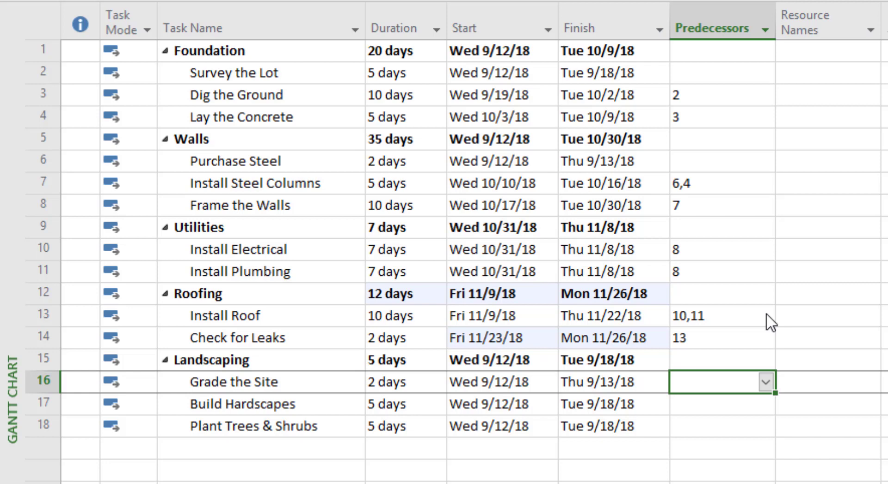
type("2")
key("Return")
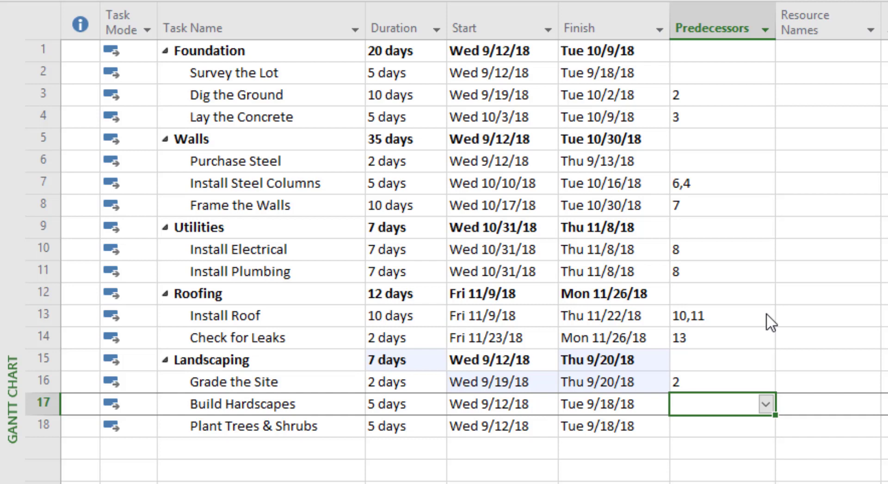
type("16")
key("Return")
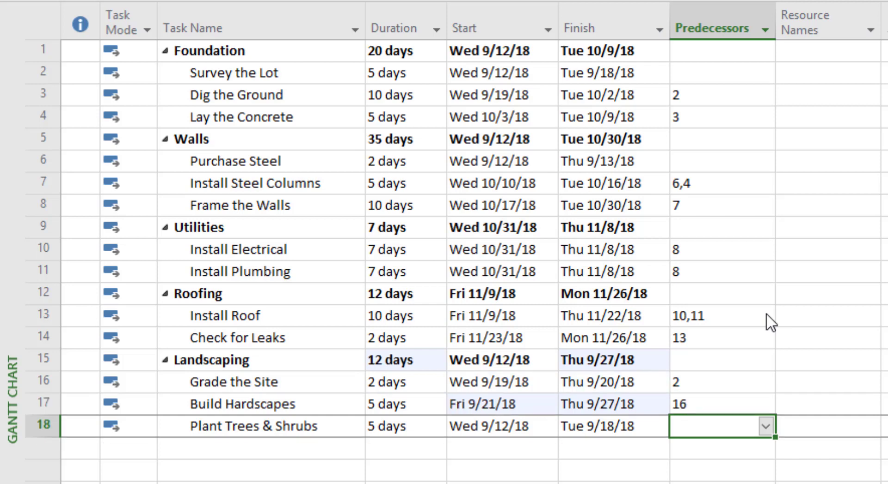
type("16")
key("Return")
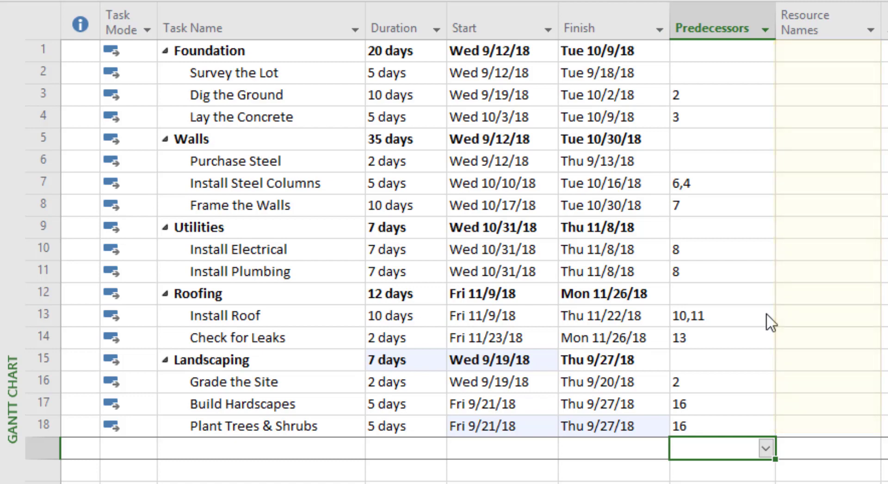
key("Return")
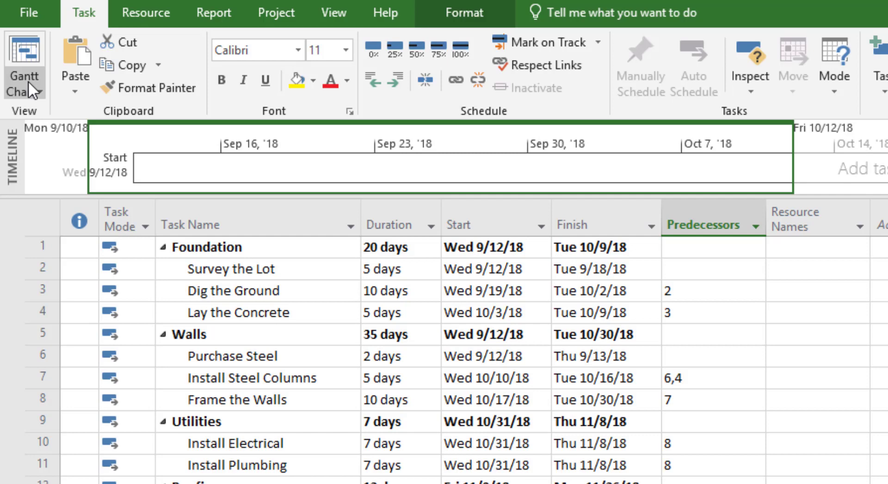
Step: Switch to the Resource Sheet and add three resources, entering one crew member's name in each of the first three rows
left_click(28, 82)
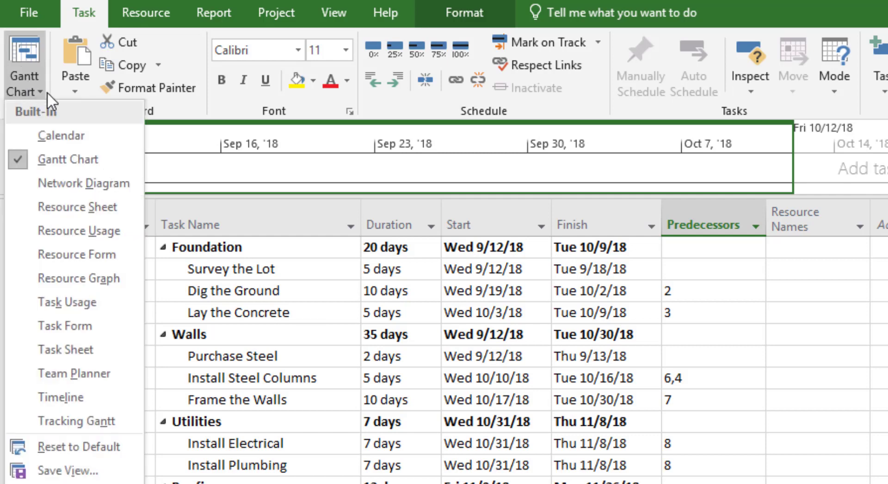
left_click(86, 206)
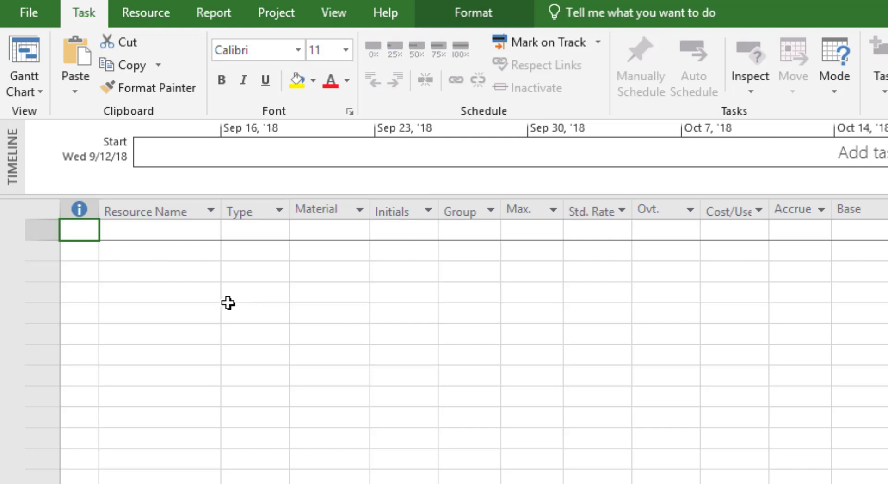
left_click(166, 233)
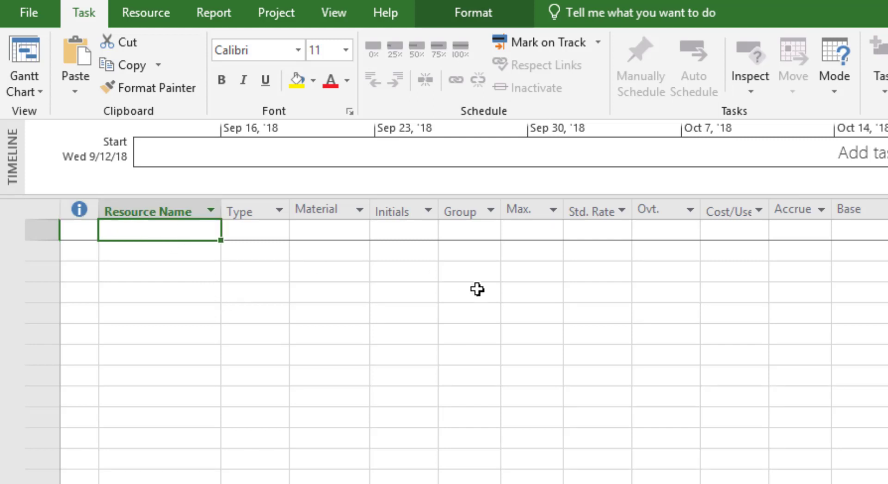
type("Larry")
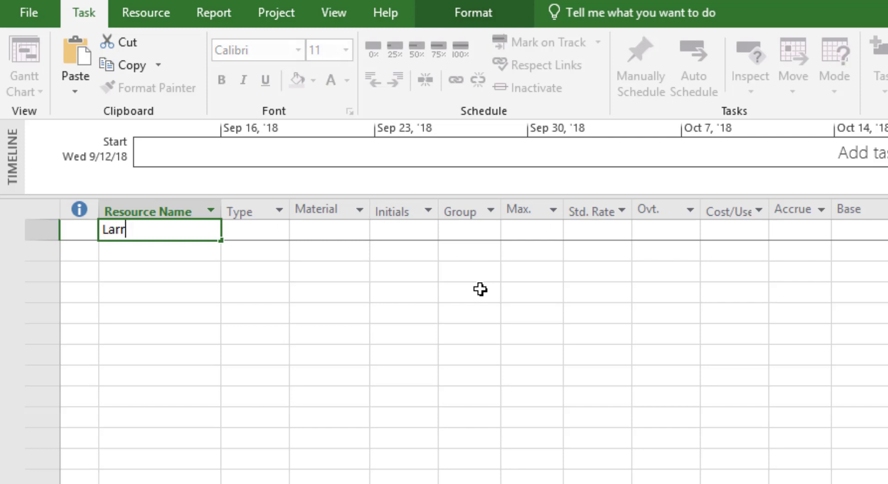
key("Return")
type("Curly")
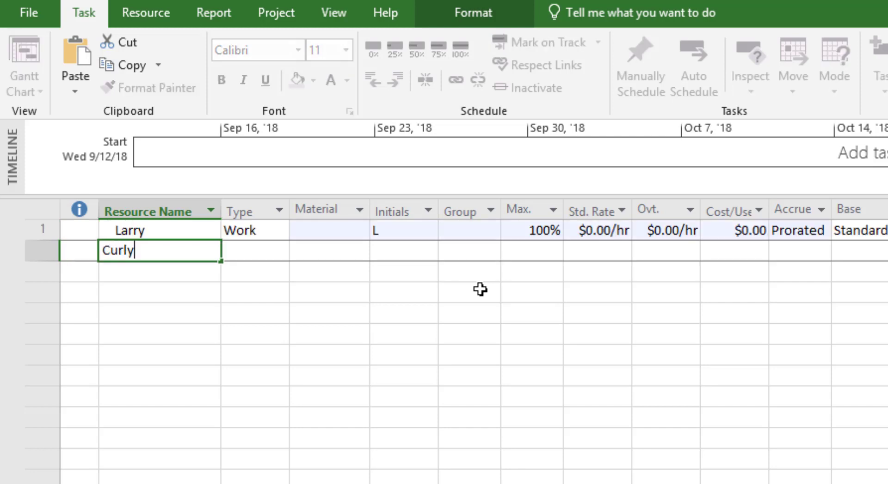
key("BackSpace")
key("BackSpace")
key("BackSpace")
key("BackSpace")
key("BackSpace")
key("Return")
type("Moe")
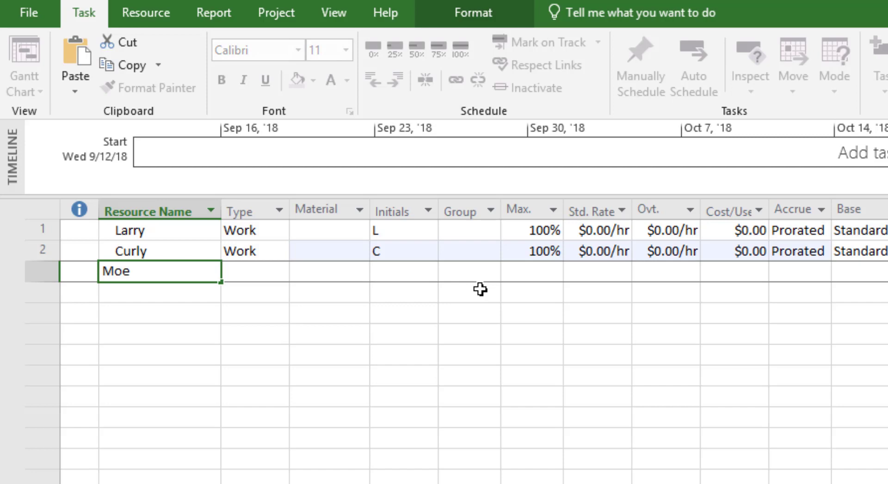
key("Return")
Step: Add a resource named Steel below the crew members and set its type to Material
type("S")
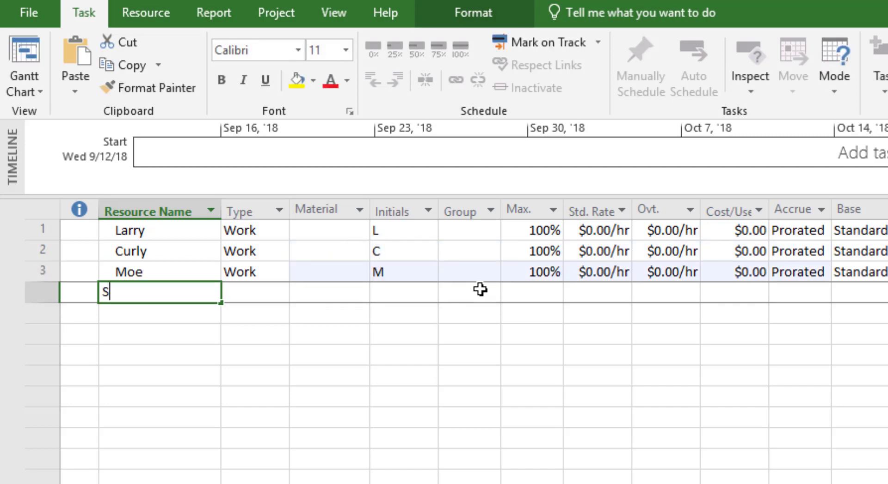
type("teel")
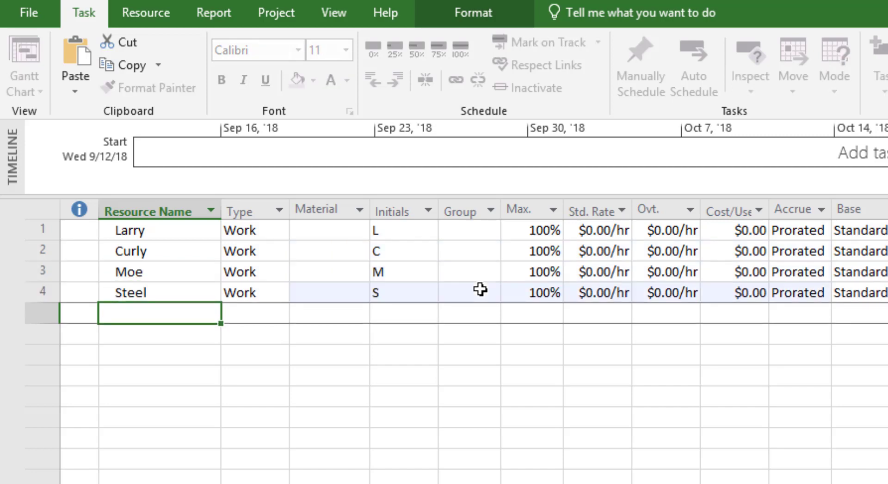
key("Return")
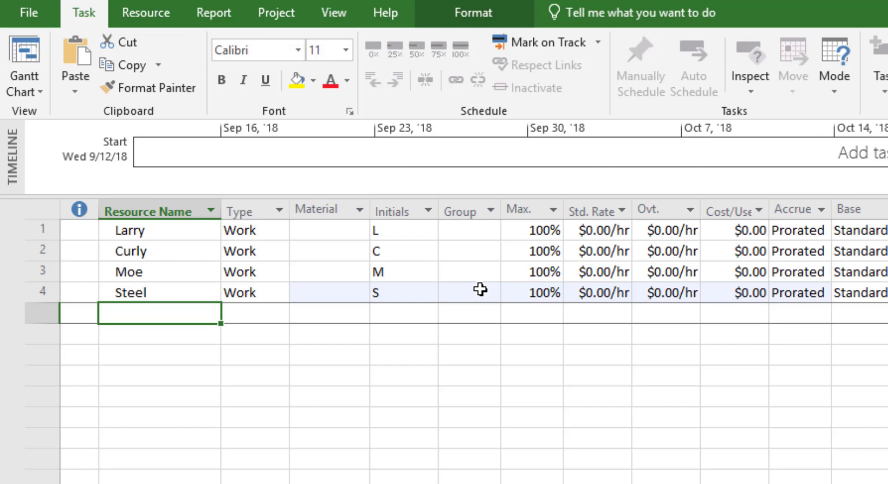
left_click(262, 293)
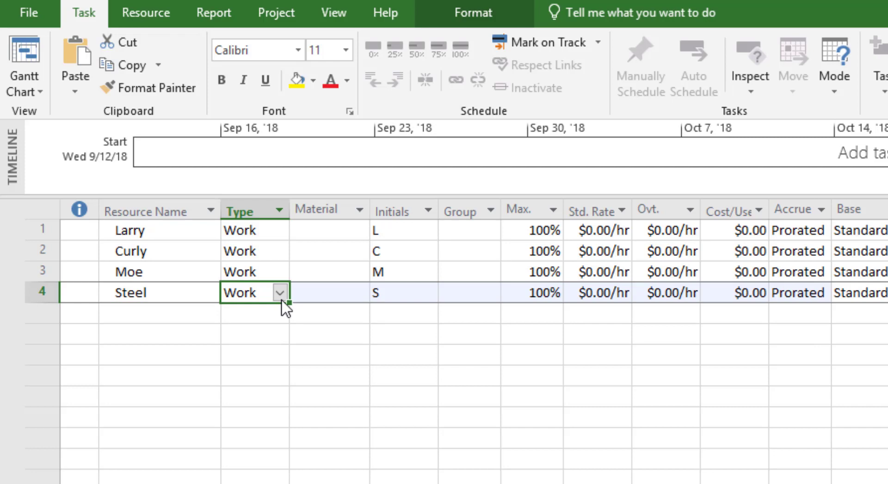
left_click(282, 298)
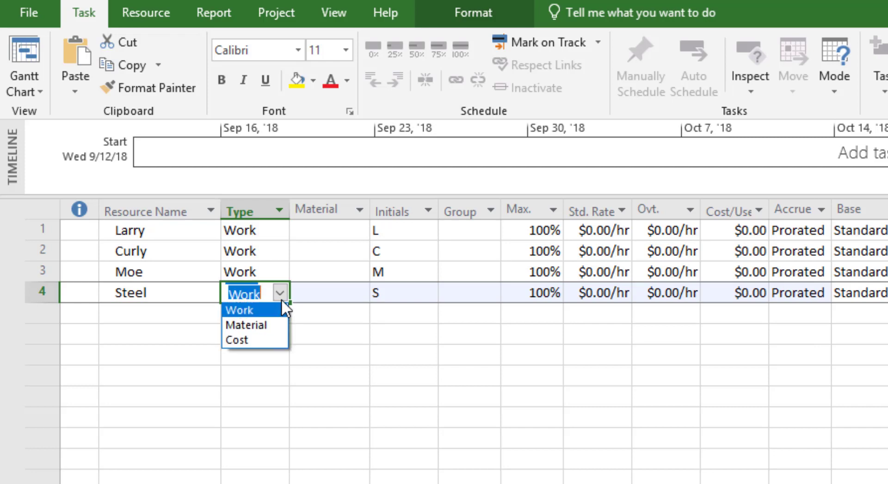
left_click(270, 326)
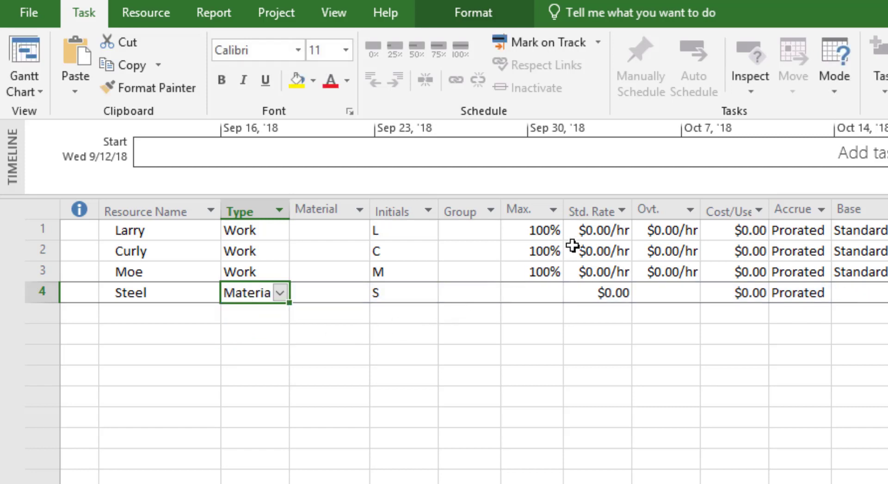
Step: Set the standard rates to 15, 20 and 25 per hour for the three crew members in order and 600 for Steel
left_click(589, 231)
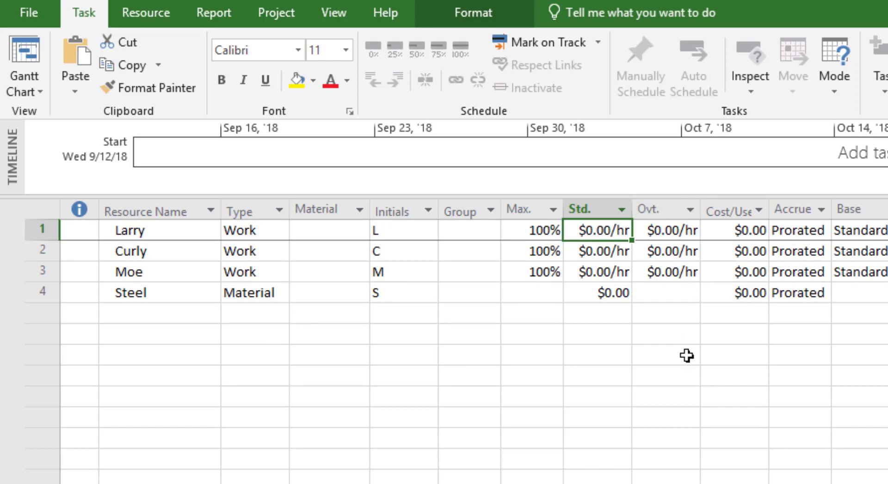
type("15")
key("Return")
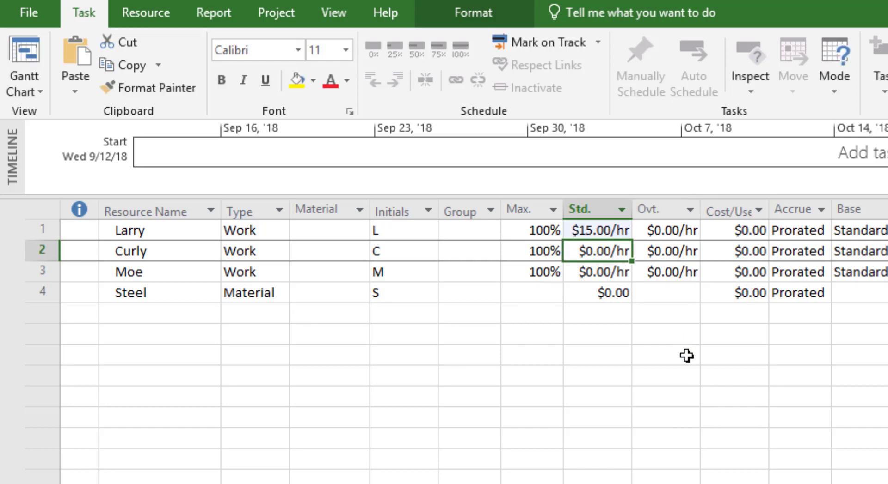
type("20")
key("Return")
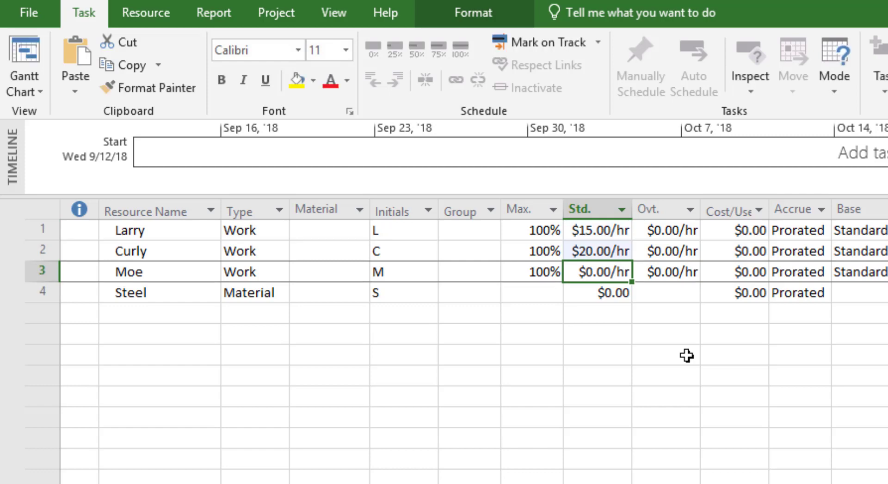
type("25")
key("Return")
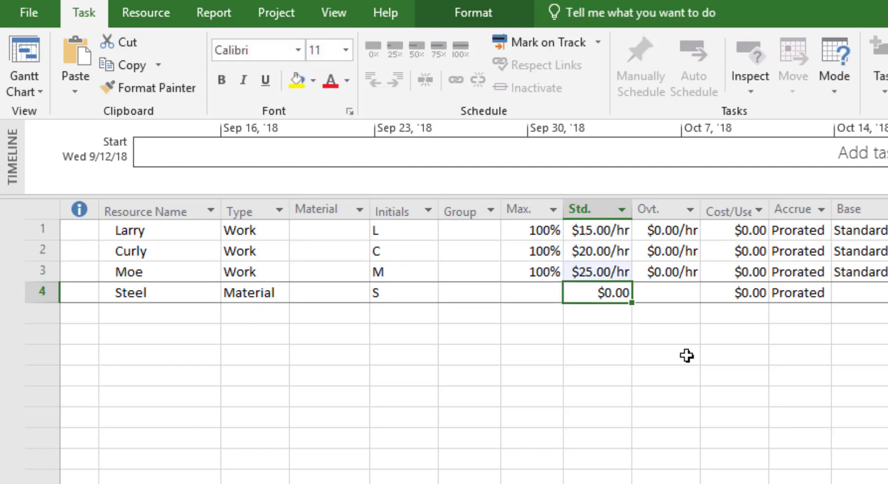
type("600")
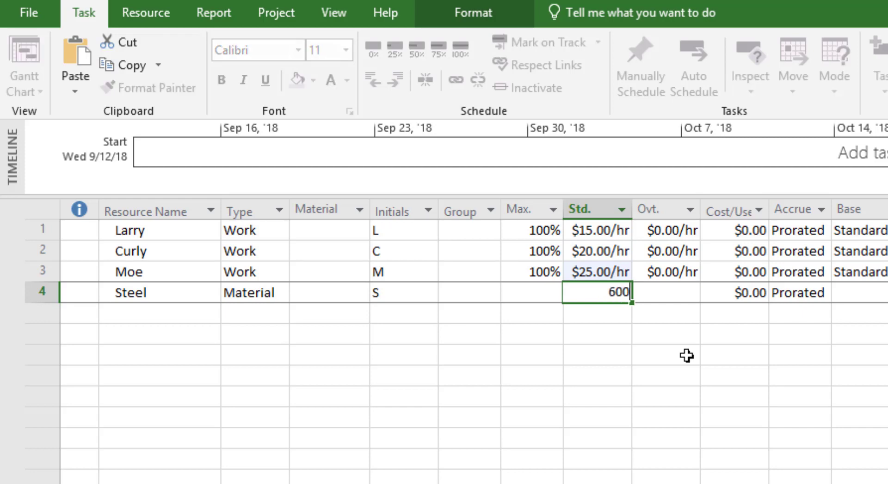
key("Return")
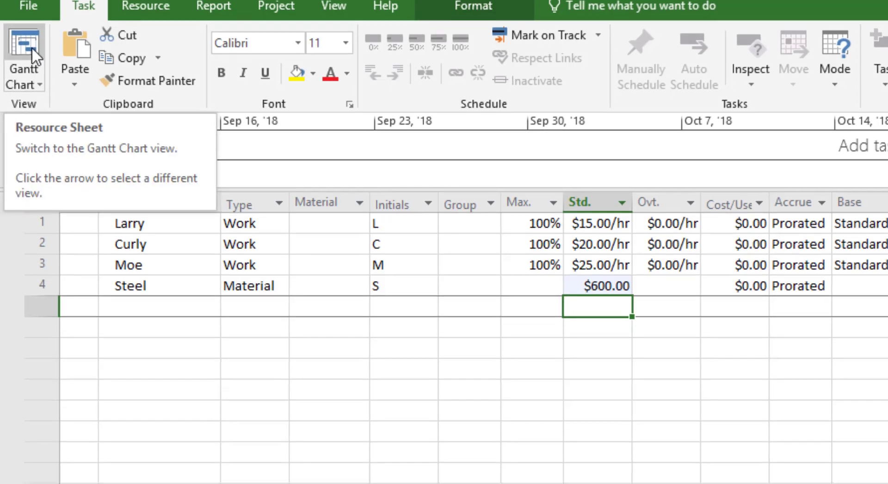
Step: Return to the Gantt Chart view and open the resource choices for Survey the Lot
left_click(32, 54)
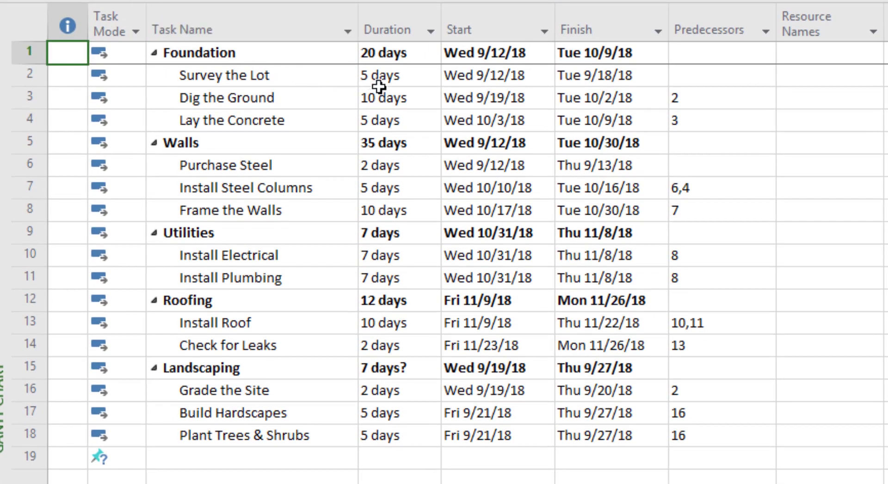
left_click(847, 79)
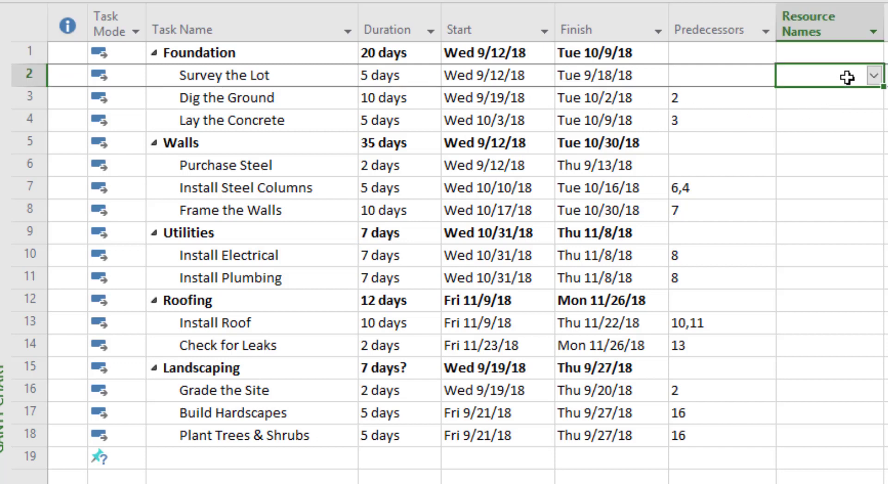
left_click(873, 77)
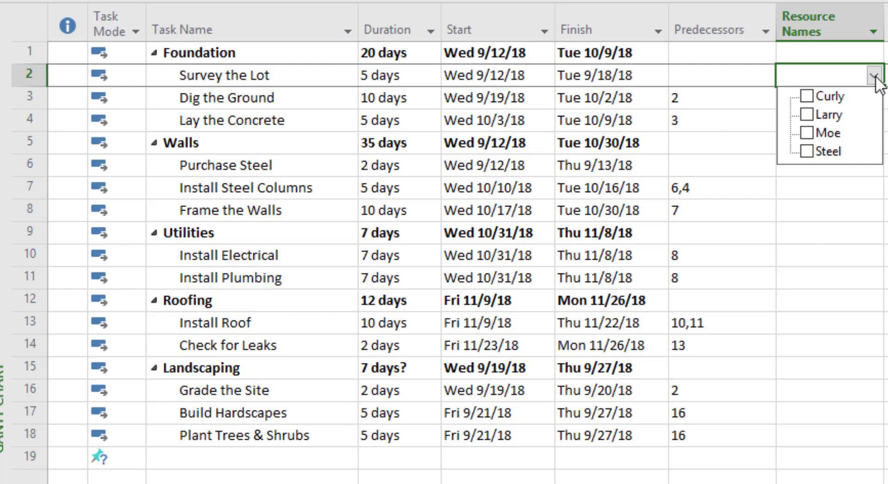
Step: Assign the crew member from Resource Sheet row 1 to Survey the Lot, Dig the Ground and Purchase Steel together
left_click(205, 75)
left_click_drag(248, 71, 256, 98)
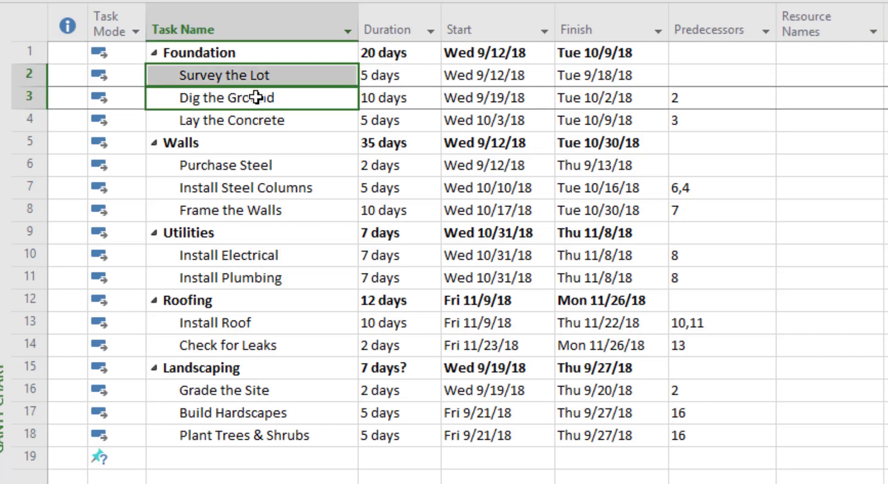
left_click(264, 165, "ctrl")
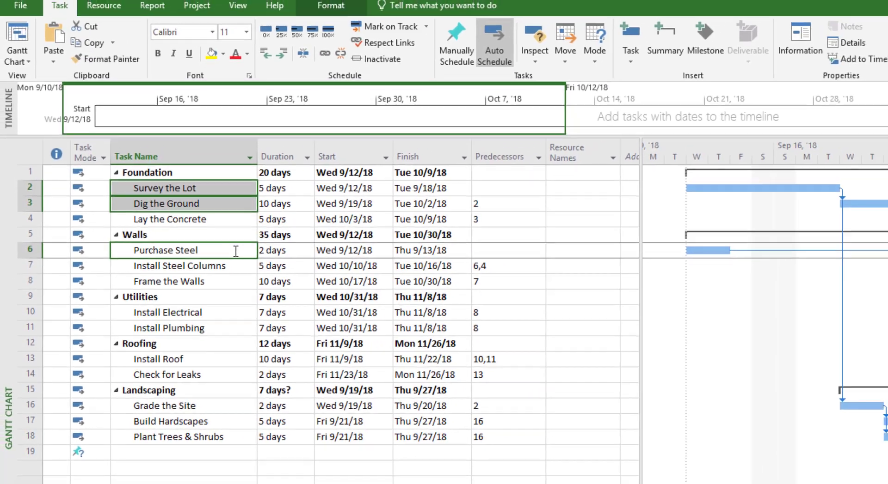
left_click(110, 8)
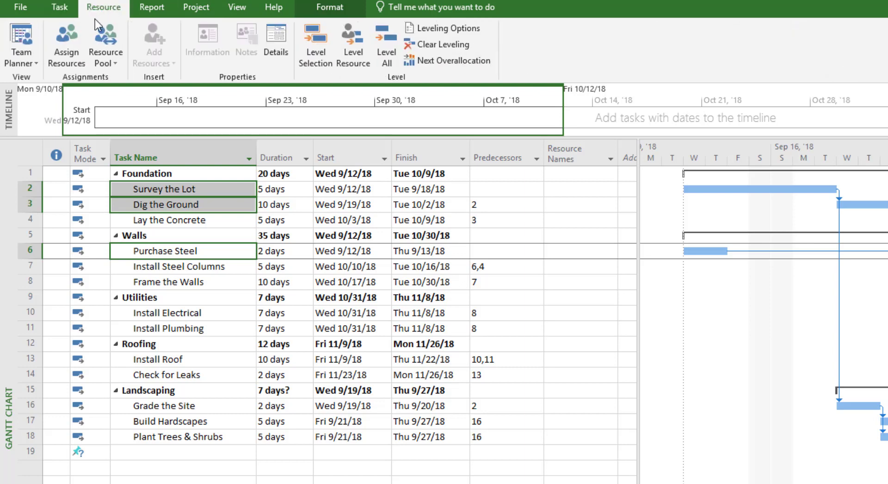
left_click(74, 35)
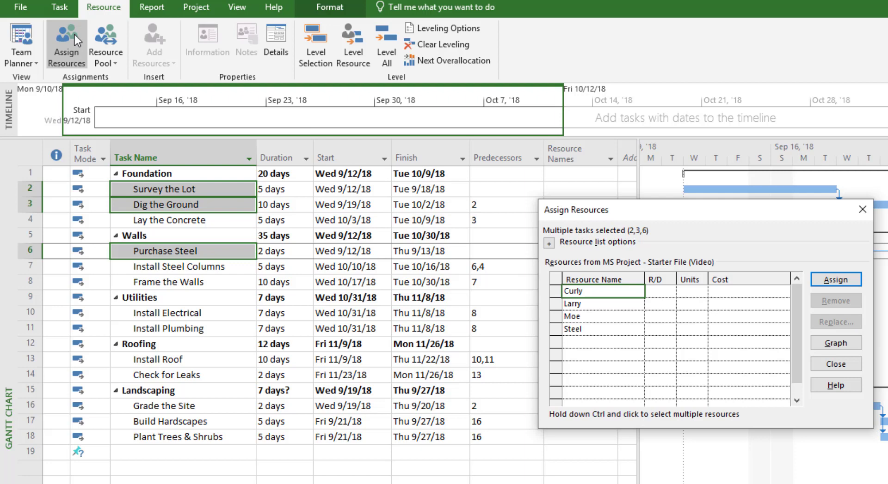
left_click(587, 308)
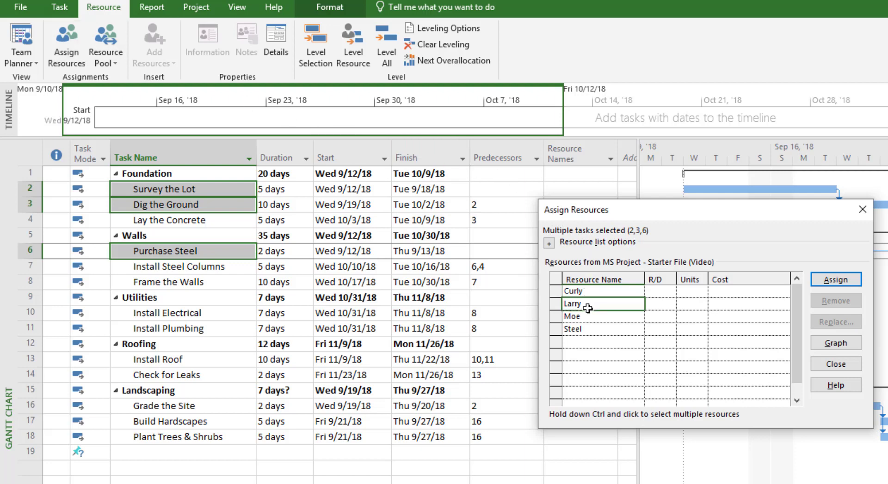
left_click(823, 278)
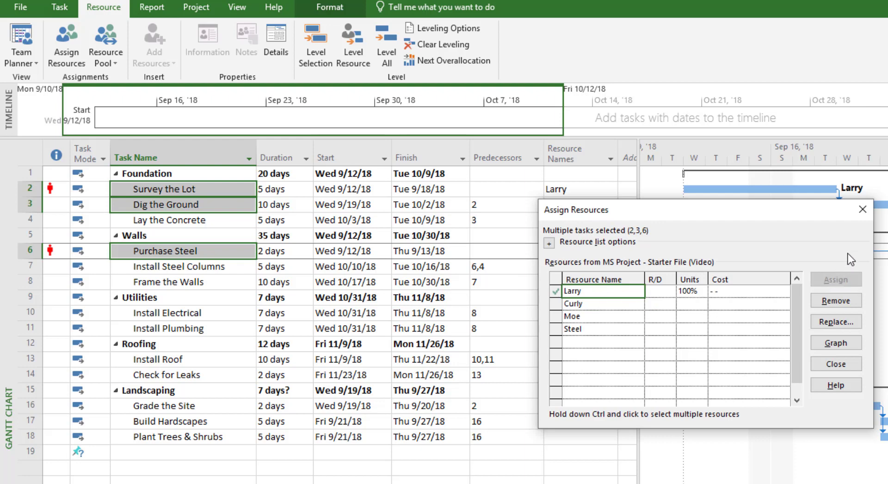
left_click(862, 213)
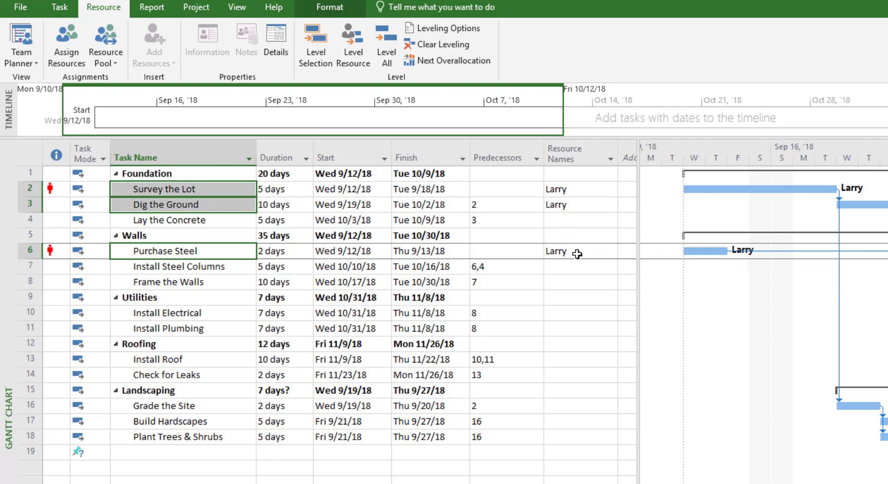
Step: Assign the crew member from Resource Sheet row 2 to Lay the Concrete, Install Electrical, Install Roof and Grade the Site together
left_click(216, 225)
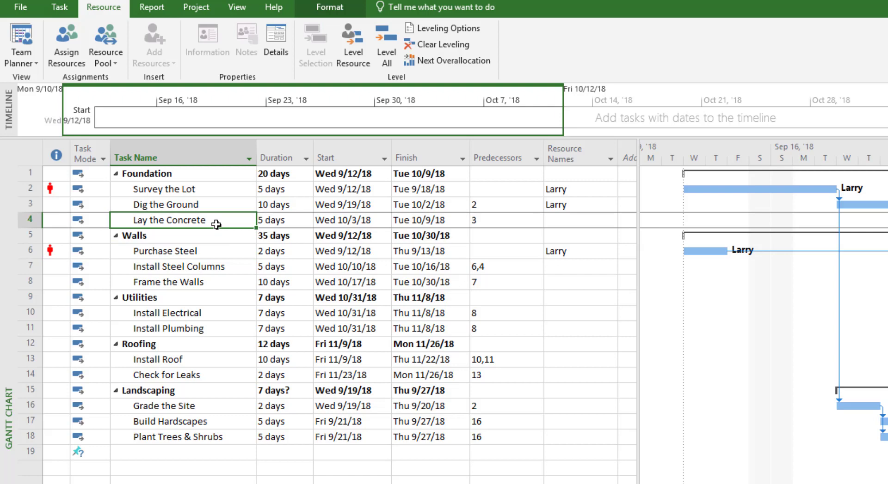
left_click(153, 314, "ctrl")
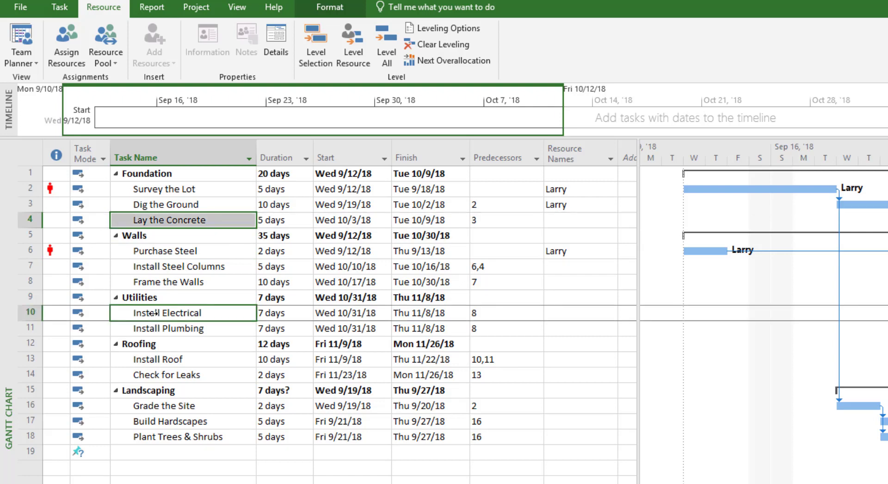
left_click(169, 360, "ctrl")
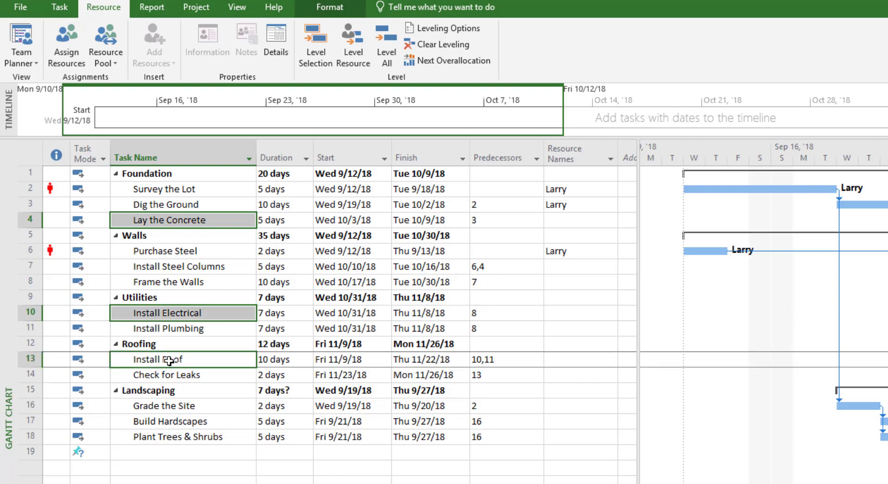
left_click(198, 408, "ctrl")
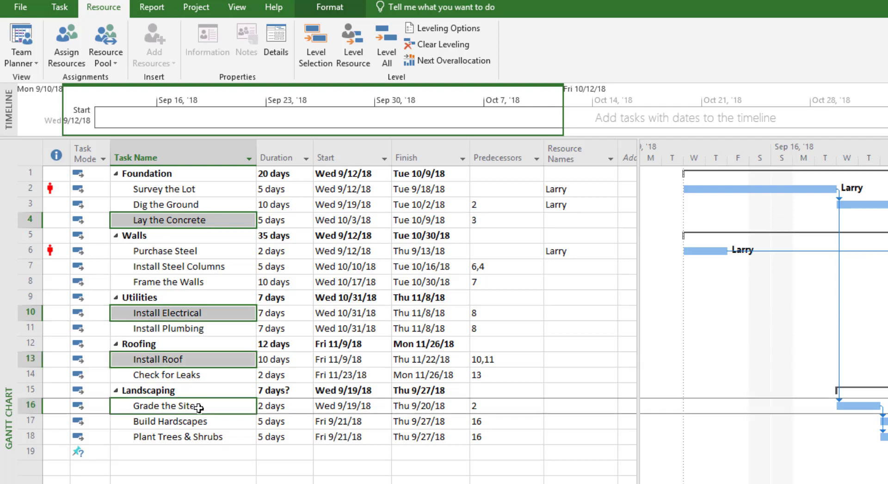
left_click(62, 41)
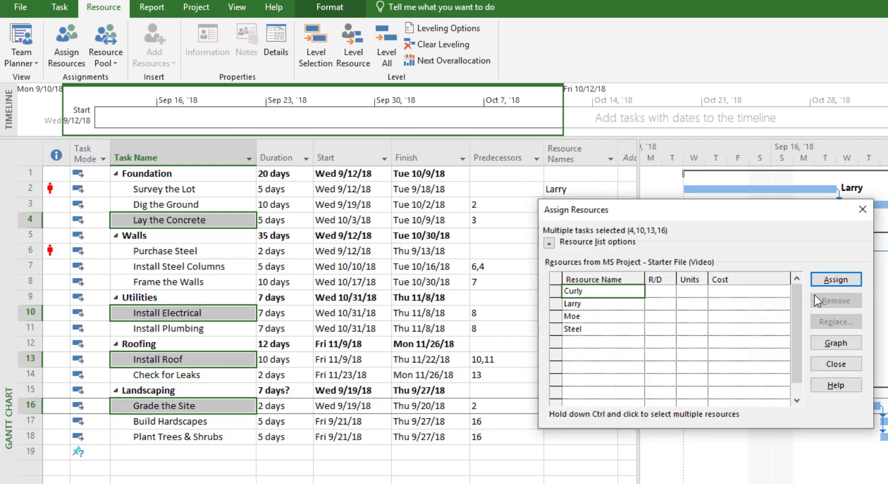
left_click(830, 279)
left_click_drag(680, 205, 755, 222)
key("Escape")
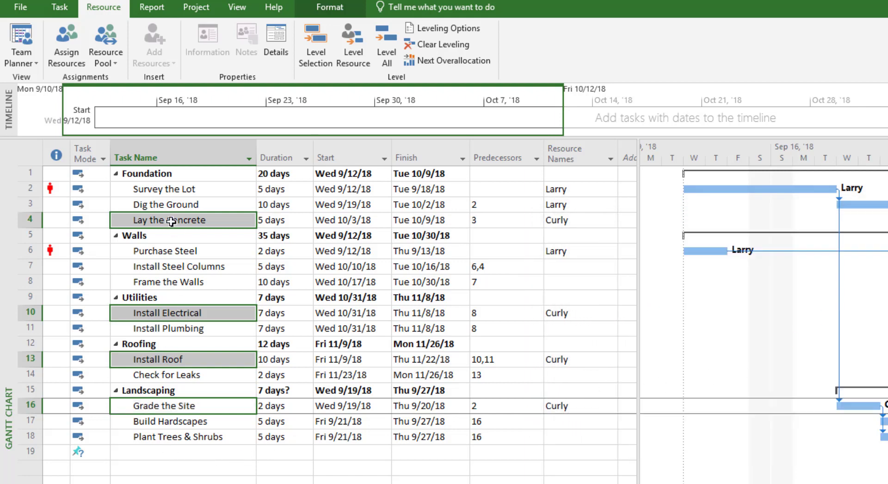
Step: Assign the crew member from Resource Sheet row 3 to Install Steel Columns, Frame the Walls, Install Plumbing, Check for Leaks, Build Hardscapes and Plant Trees & Shrubs
left_click(183, 267)
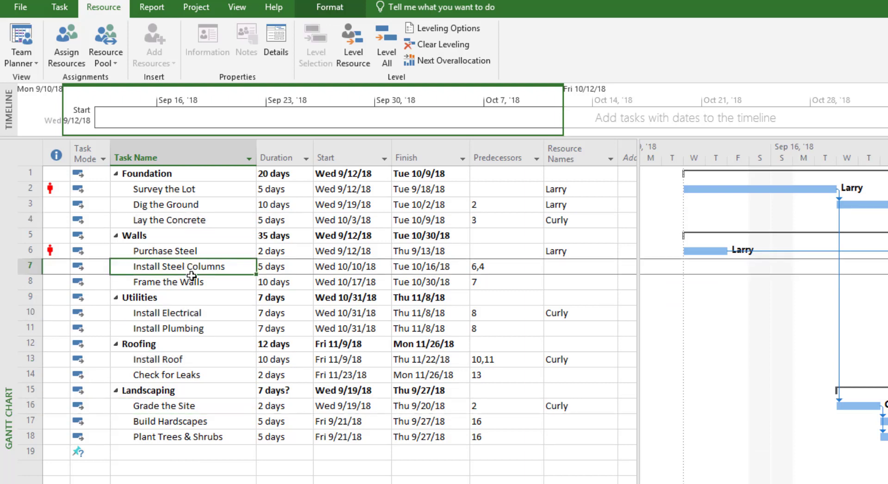
left_click(192, 281, "shift")
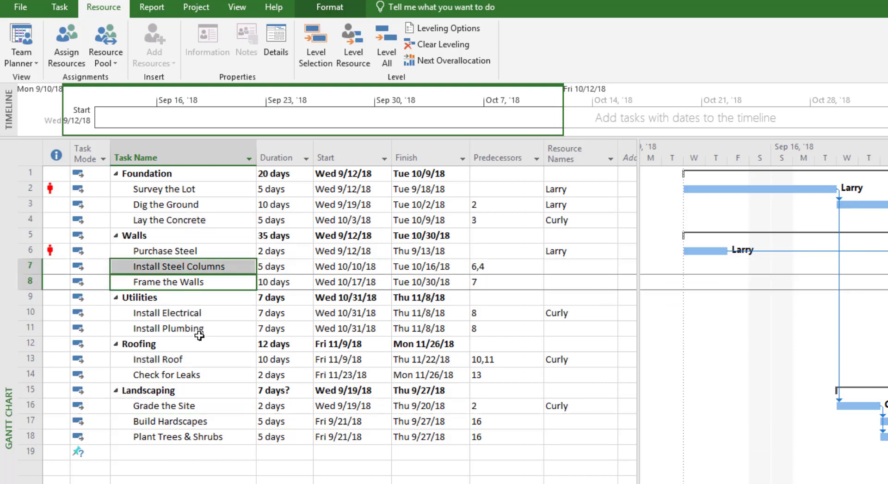
left_click(198, 329, "ctrl")
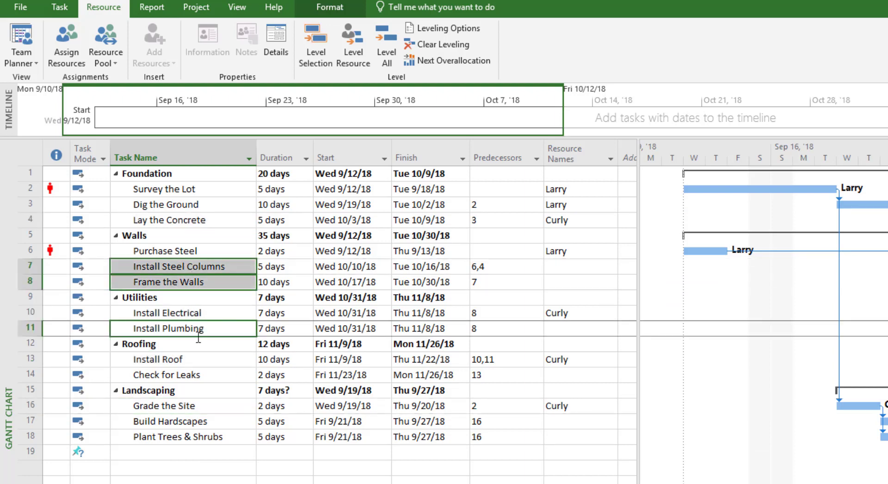
left_click(200, 375, "ctrl")
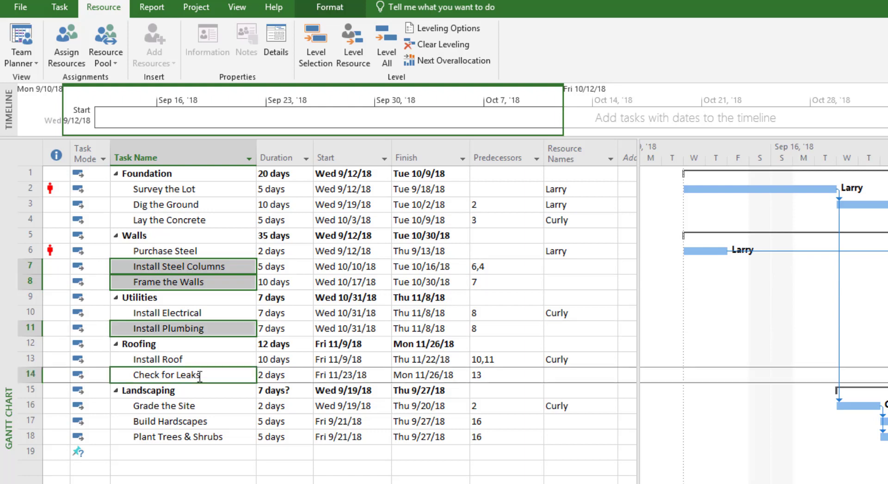
left_click(217, 422, "ctrl")
left_click(217, 437, "ctrl")
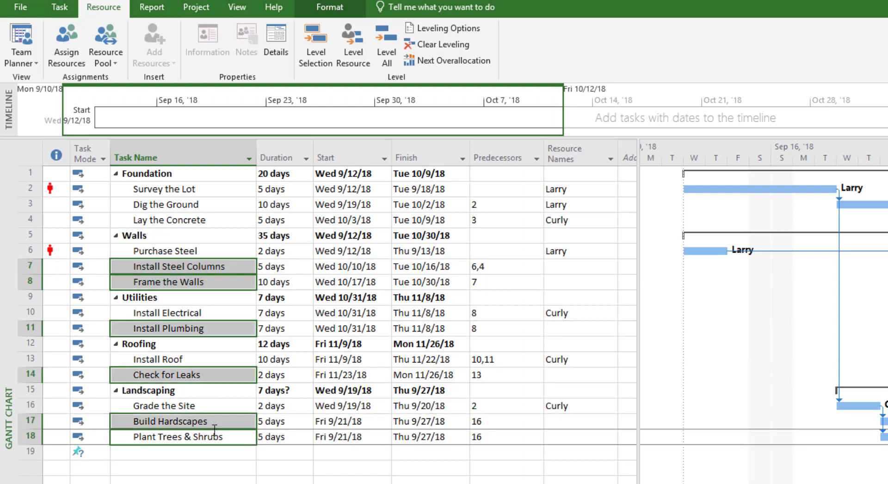
left_click(65, 43)
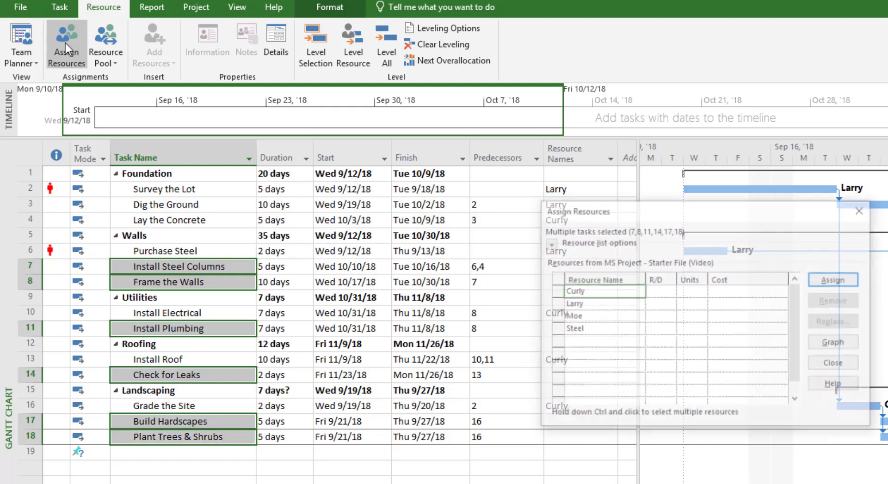
left_click(573, 316)
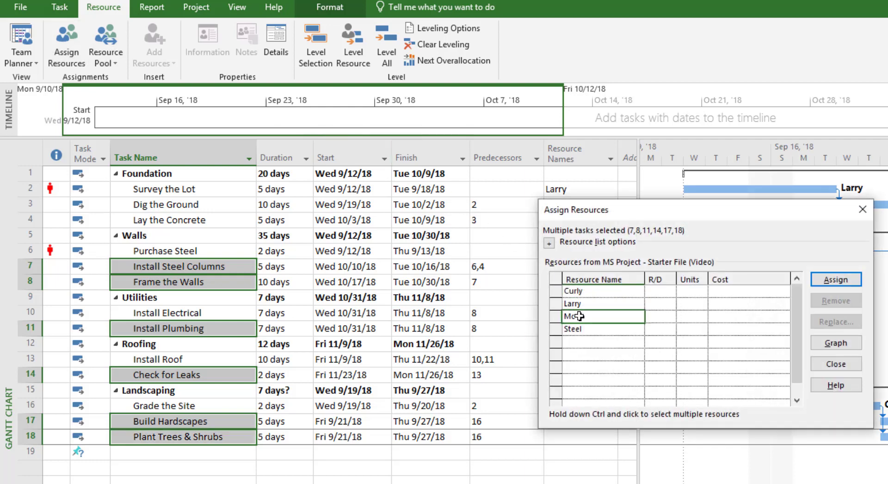
left_click(822, 280)
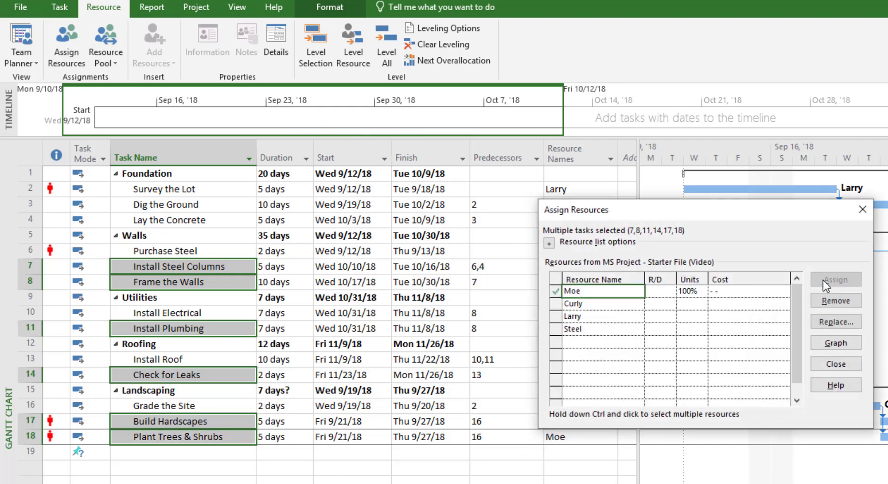
left_click(863, 209)
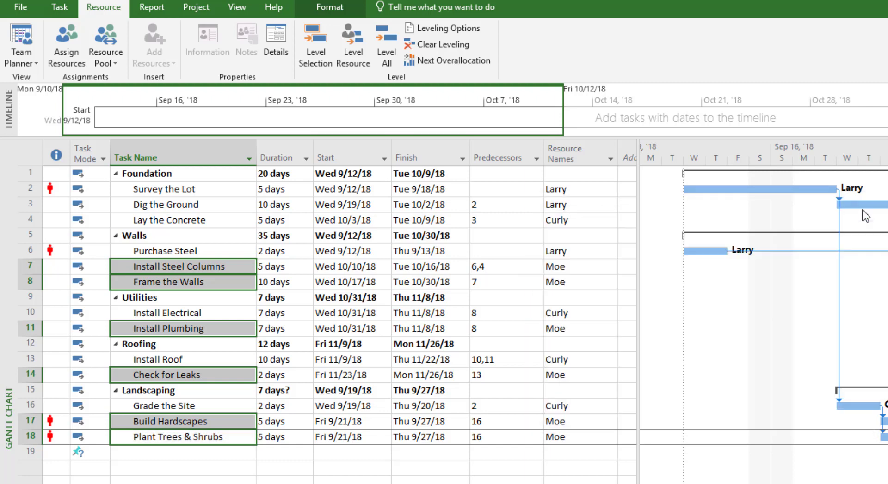
Step: Add Steel as a second resource on the Purchase Steel task
left_click(585, 240)
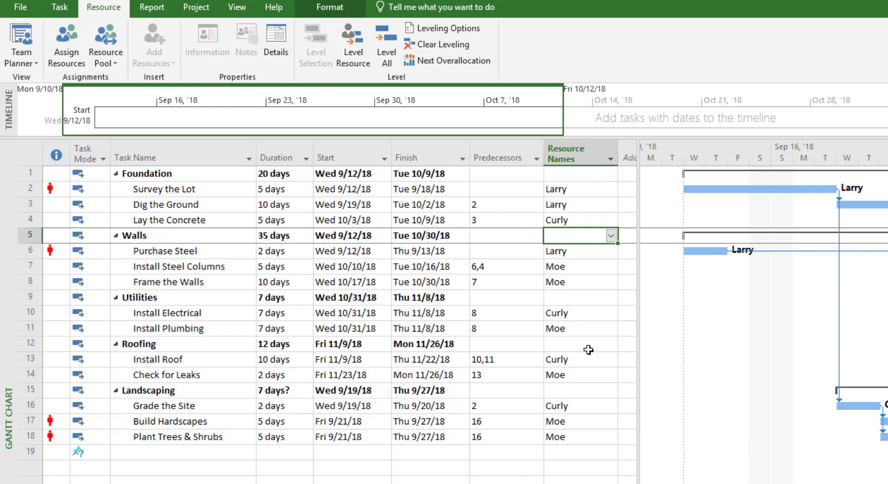
left_click(588, 249)
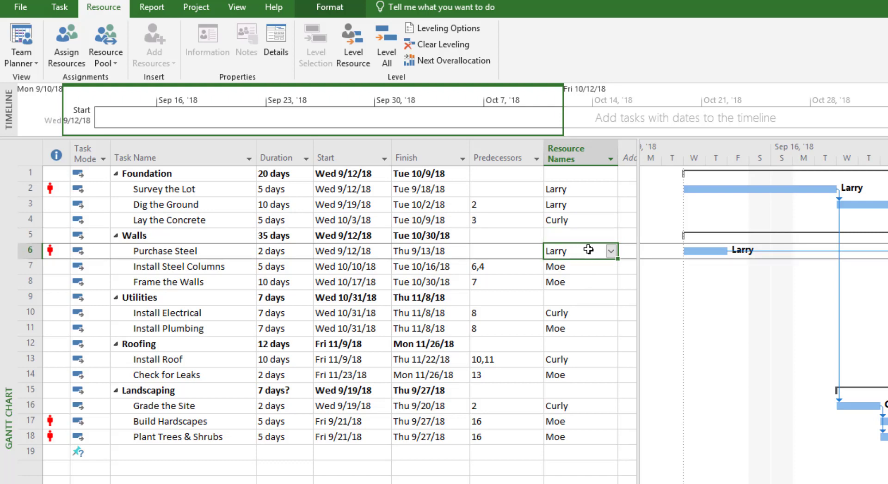
left_click(611, 252)
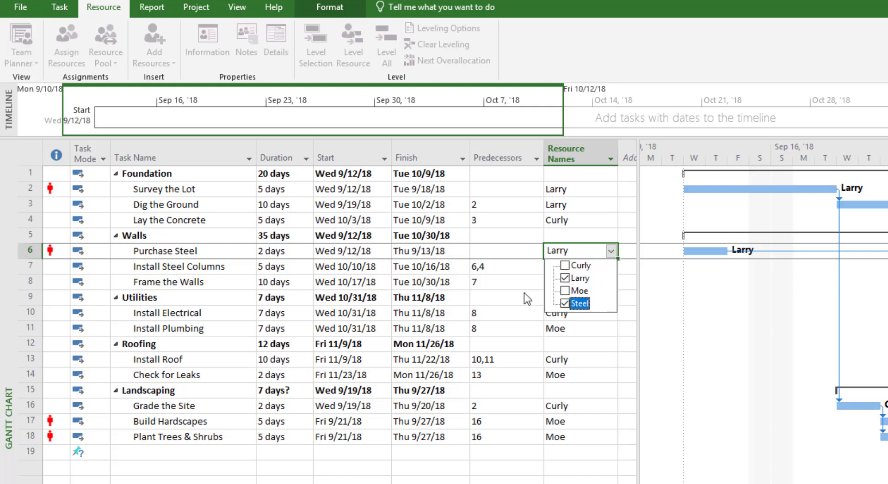
left_click(498, 276)
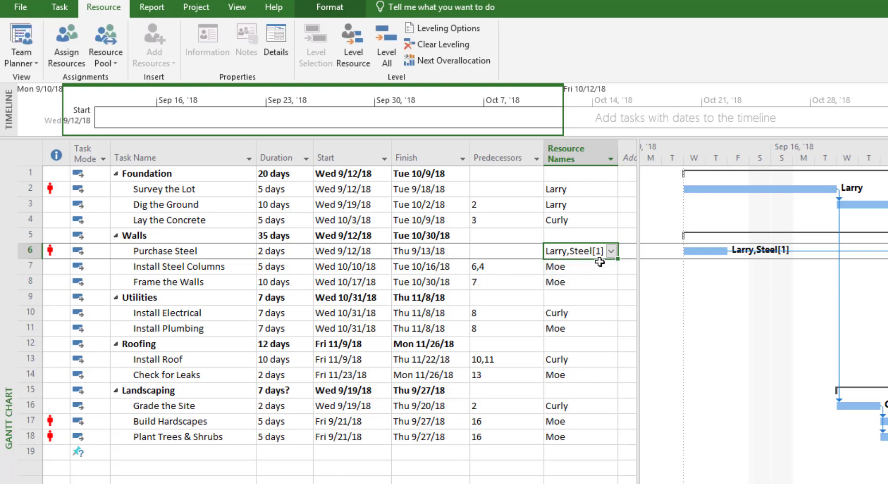
Step: Set the Steel units to 10 in the resource assignments of the Purchase Steel task
double_click(196, 253)
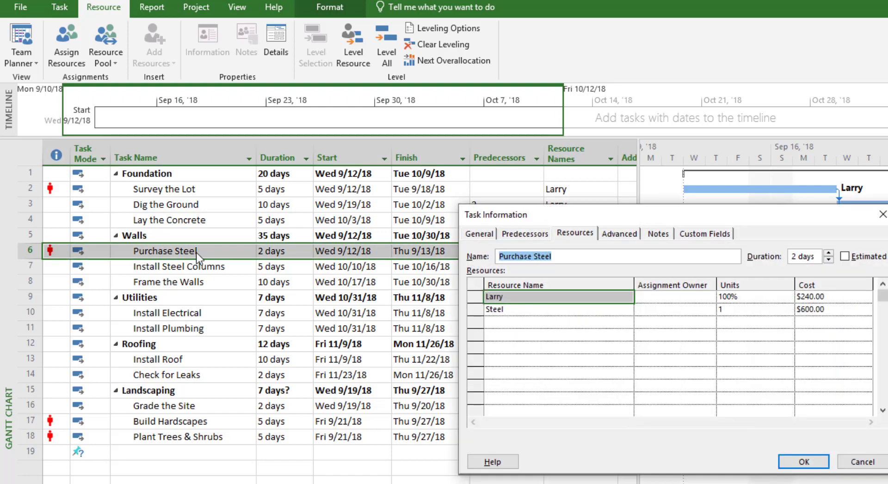
left_click(734, 310)
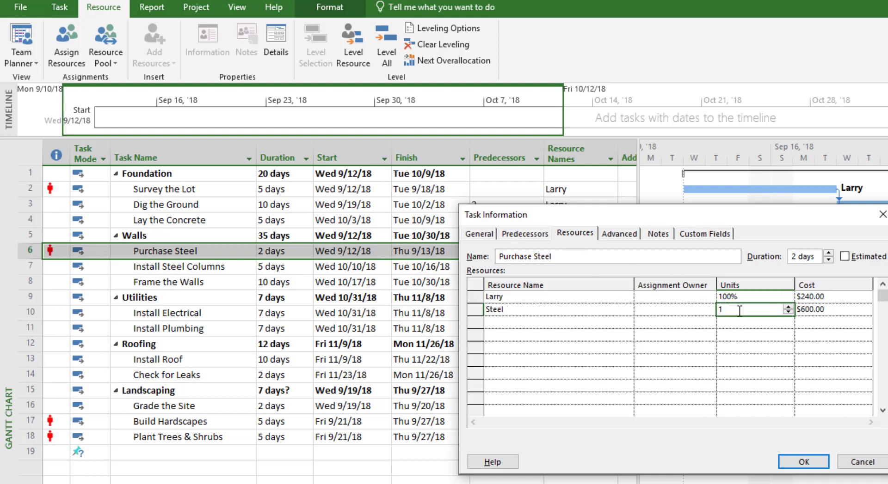
type("120")
key("BackSpace")
key("BackSpace")
type("0")
left_click(793, 463)
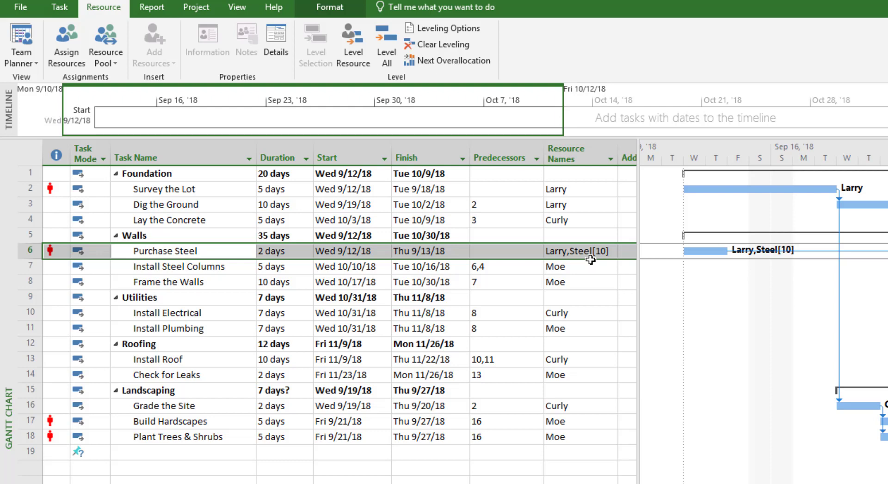
Step: Check the overallocated tasks under Foundation, Walls and Landscaping, and level all resources in the project
left_click(55, 251)
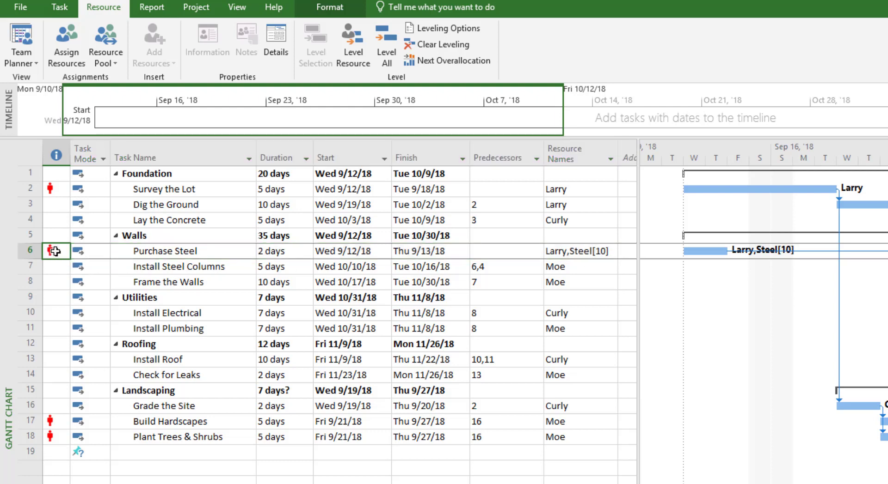
left_click(53, 189)
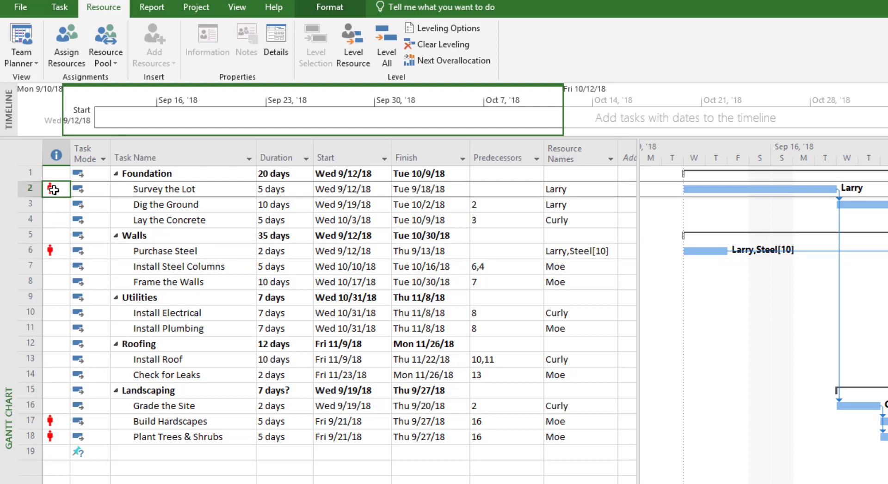
left_click(51, 421)
left_click(55, 442)
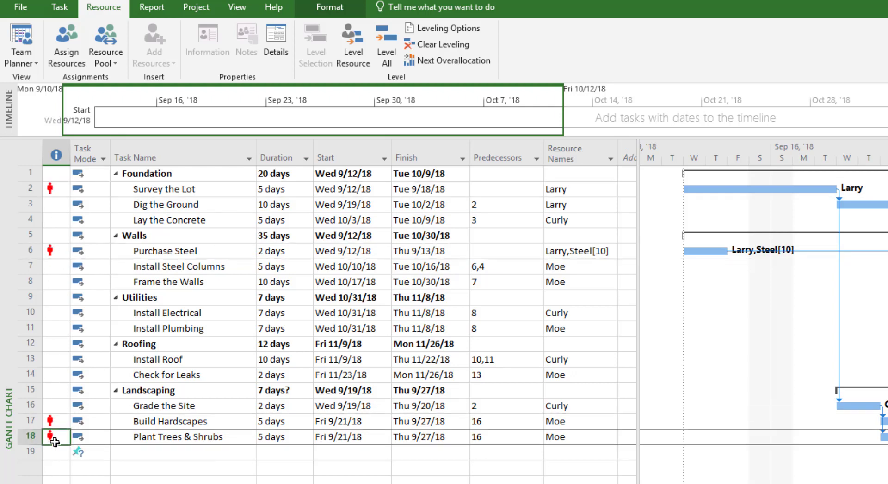
mouse_move(55, 443)
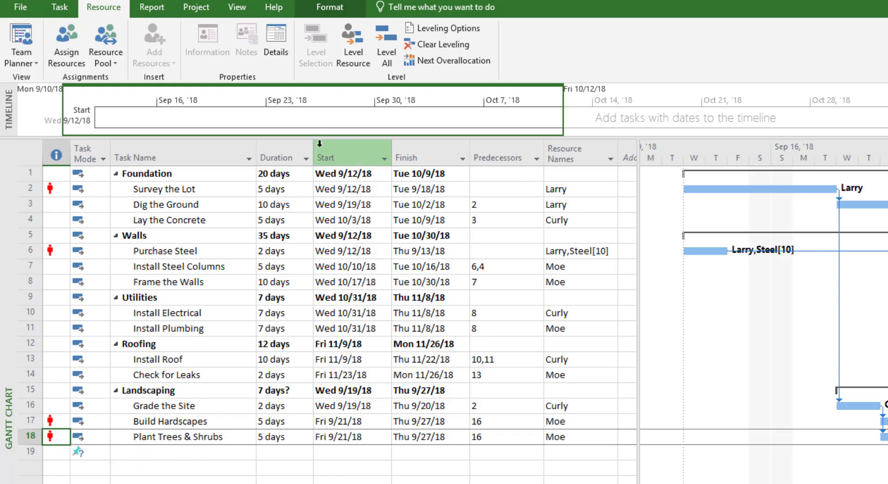
left_click(383, 61)
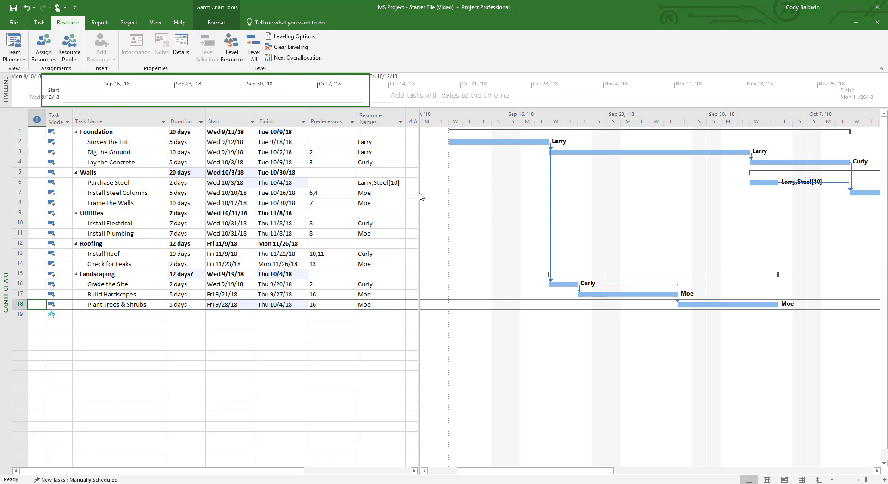
Step: Zoom the Gantt chart to the entire project and add a Cost column after Resource Names
left_click(157, 27)
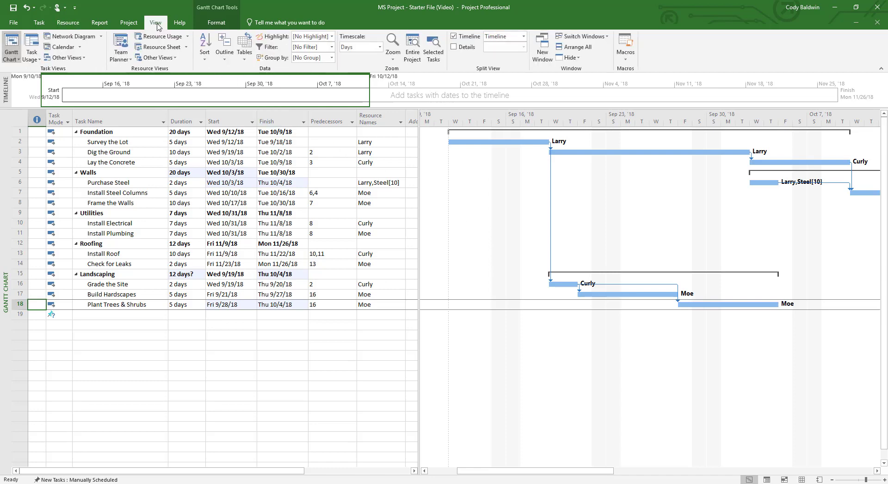
left_click(411, 44)
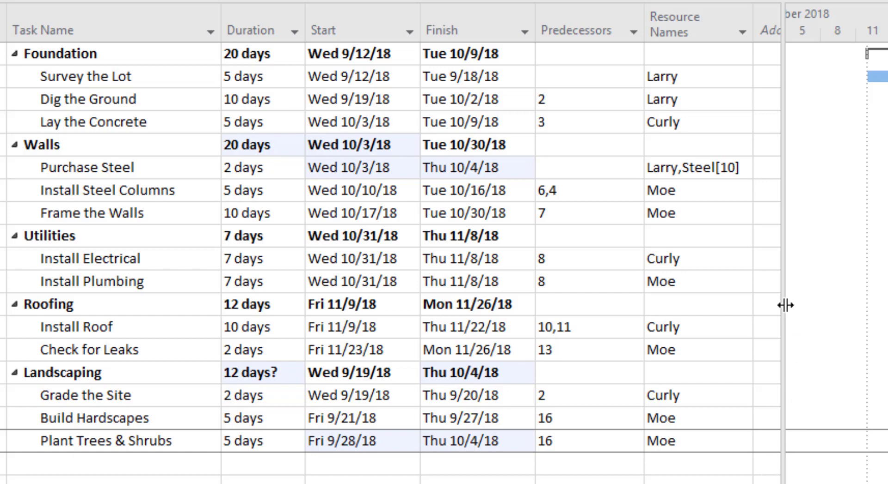
left_click_drag(784, 305, 883, 283)
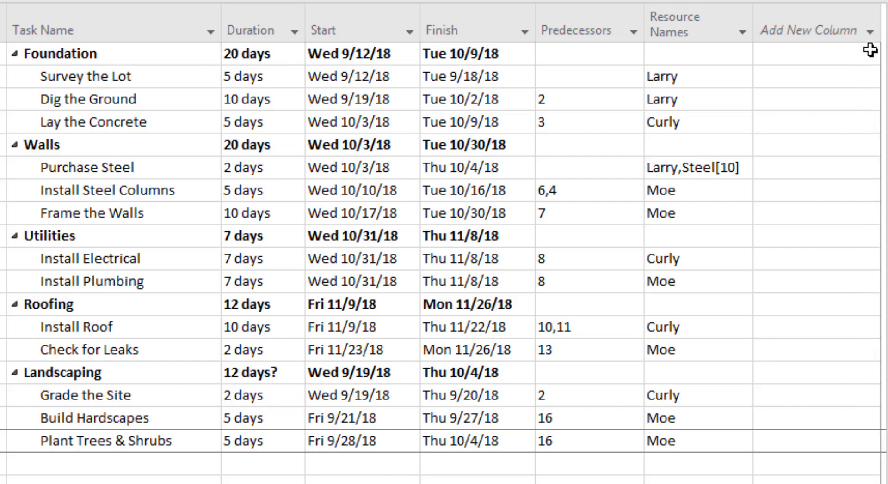
left_click(869, 30)
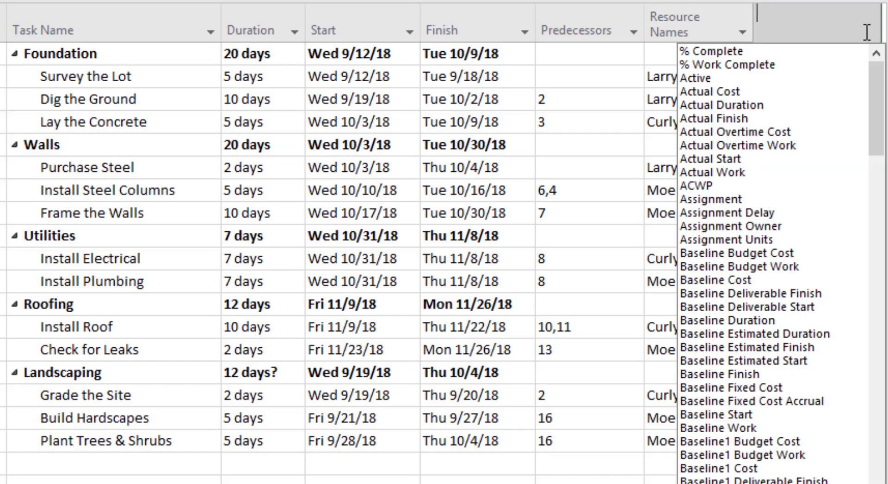
type("Cost")
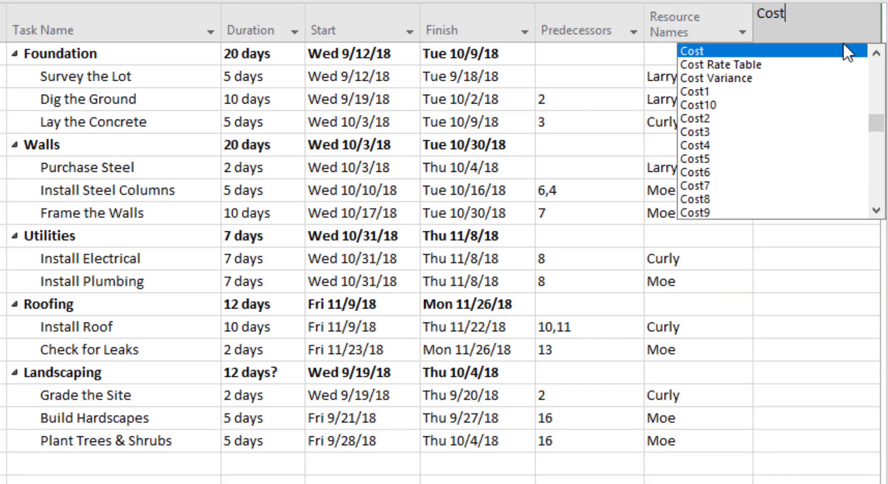
left_click(810, 55)
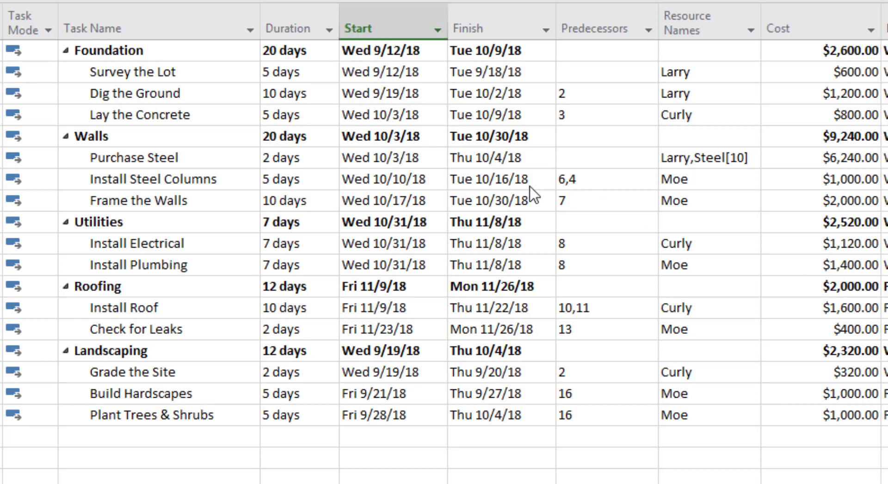
Step: Set the duration of Survey the Lot to 7 days
left_click(296, 73)
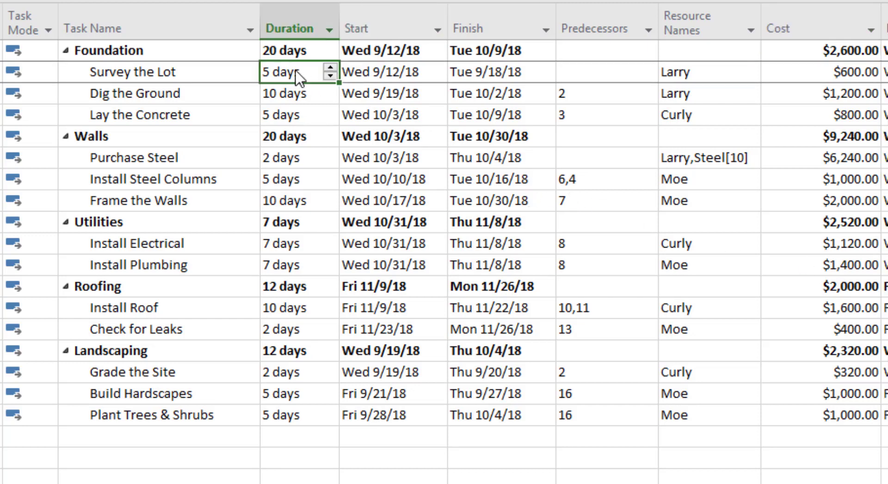
left_click(332, 70)
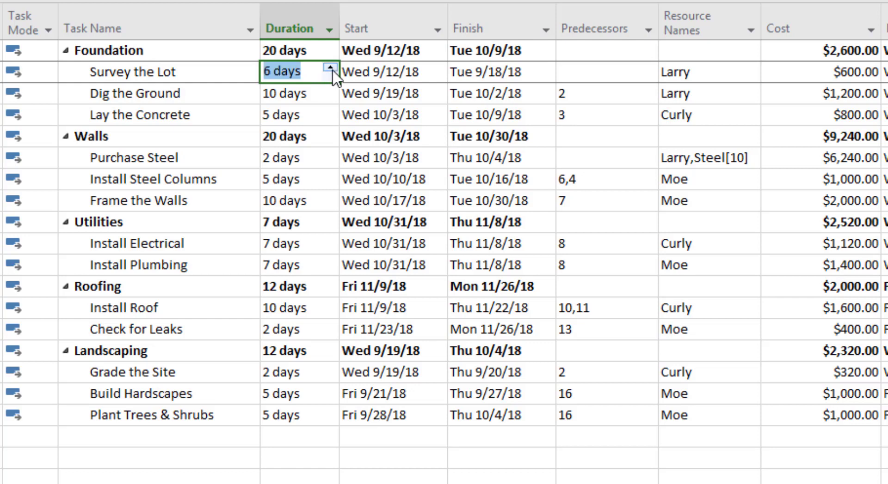
left_click(332, 69)
left_click(327, 101)
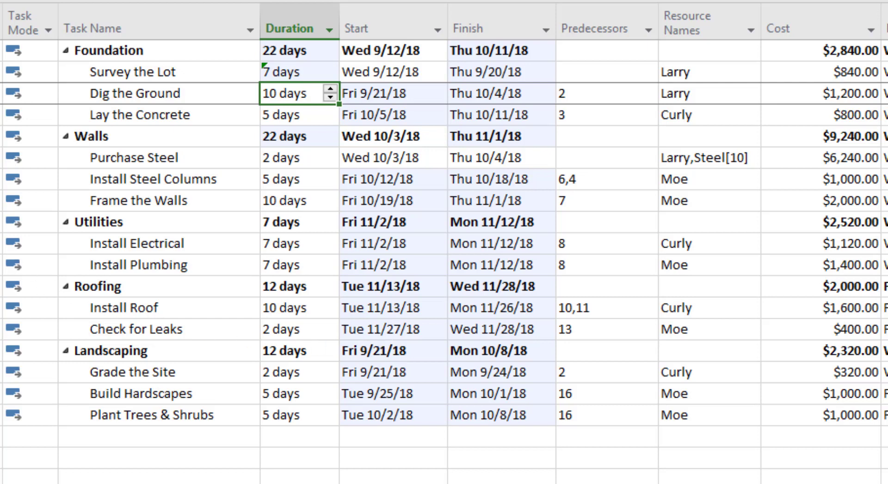
mouse_move(0, 160)
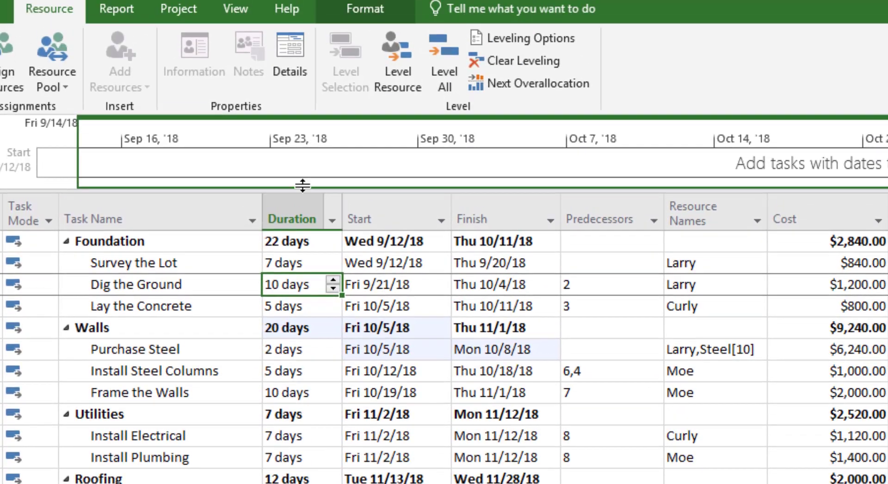
Step: Set the project's start date to Mon 1/27/2020 in the project information
left_click(184, 12)
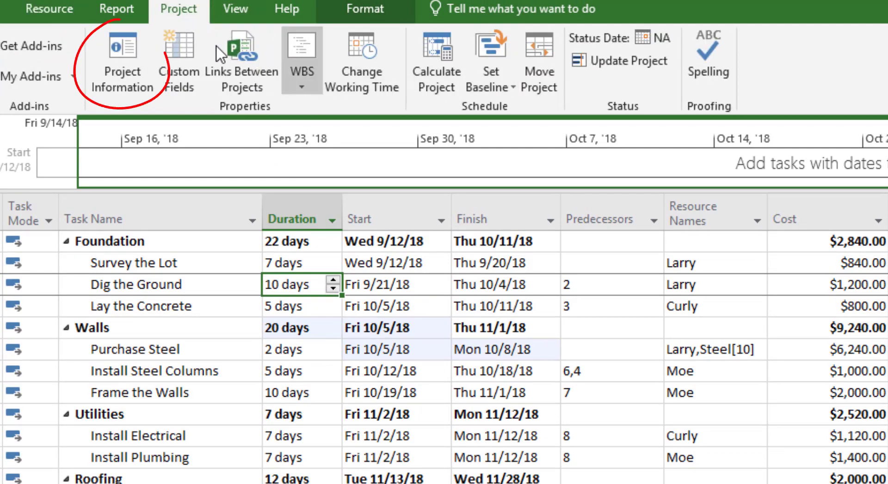
left_click(121, 46)
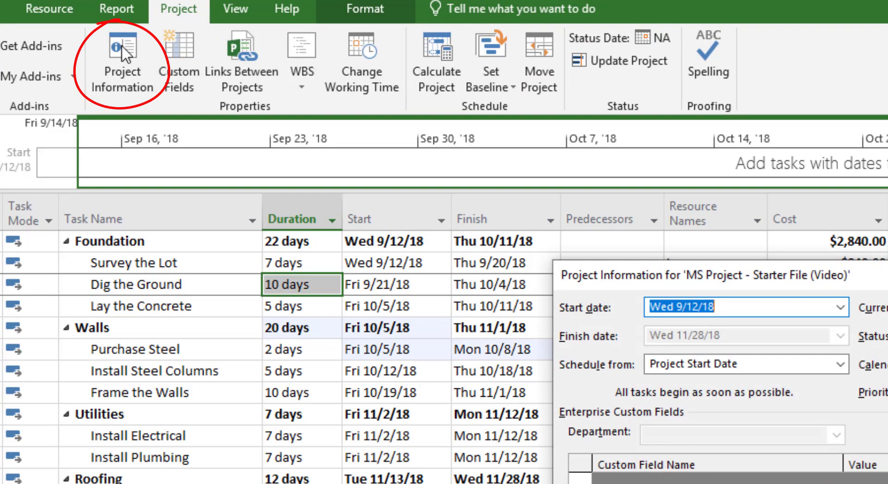
left_click(839, 308)
left_click(837, 330)
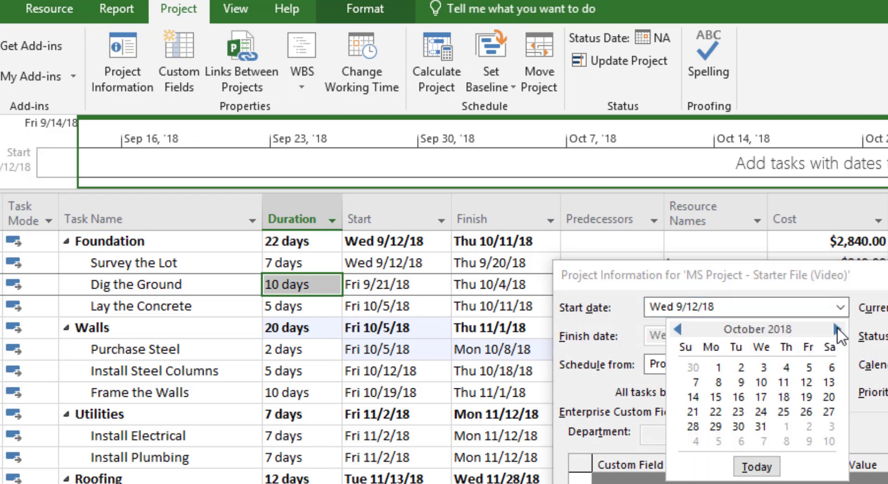
left_click(837, 329)
left_click(836, 329)
left_click(837, 329)
left_click(836, 329)
left_click(837, 329)
left_click(837, 329)
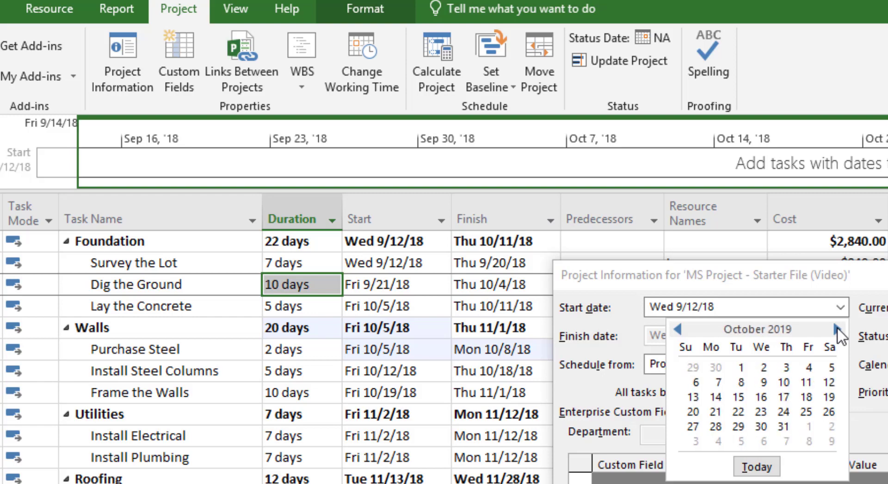
left_click(837, 330)
left_click(837, 329)
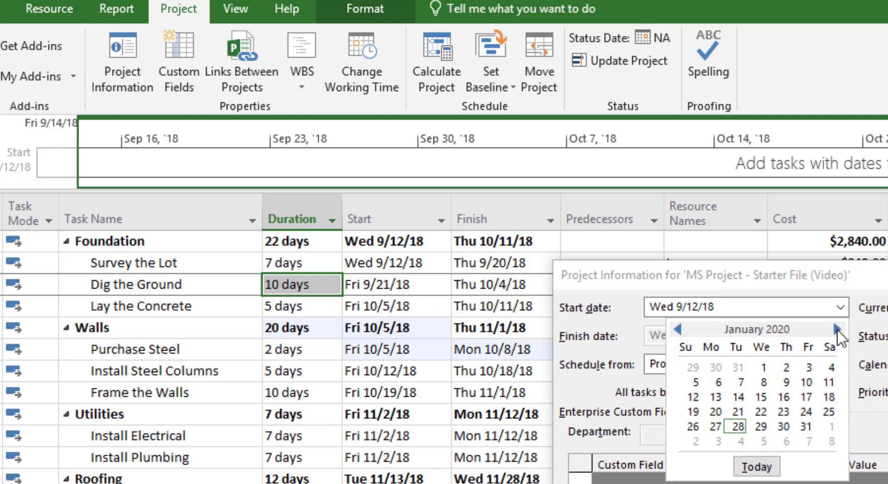
left_click(715, 427)
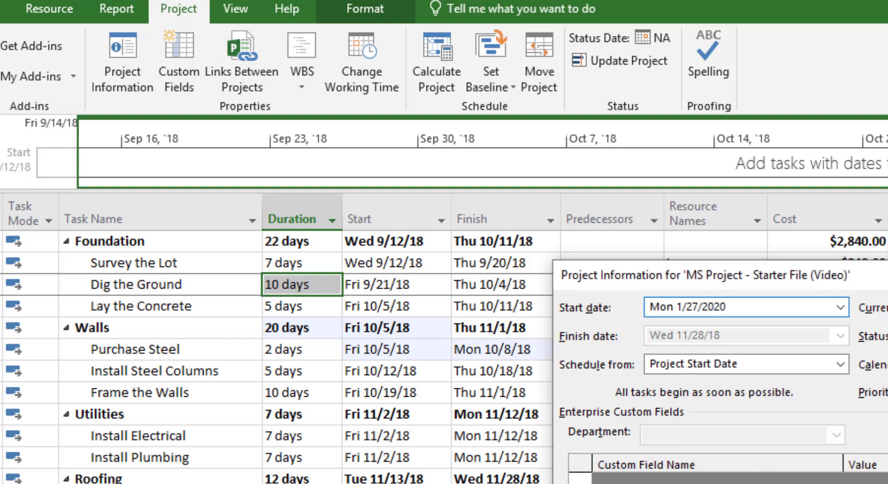
key("Return")
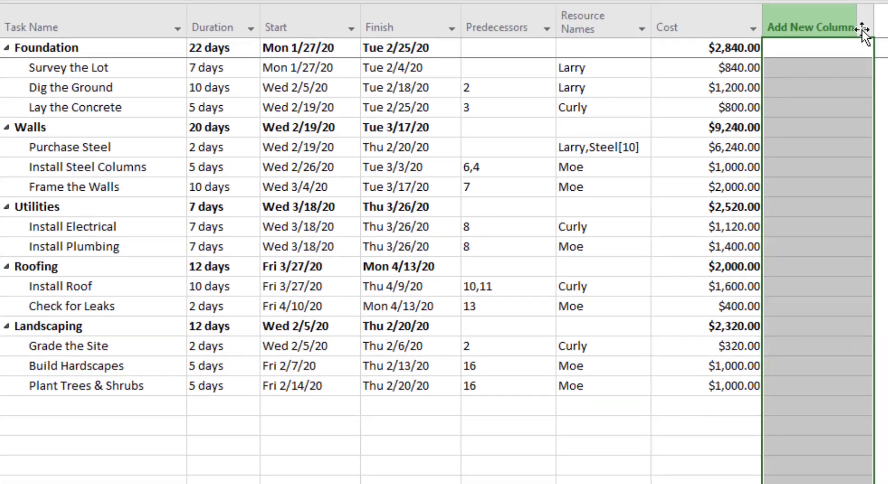
Step: Add a % Complete column after Cost and set Survey the Lot to 100% complete
left_click(861, 29)
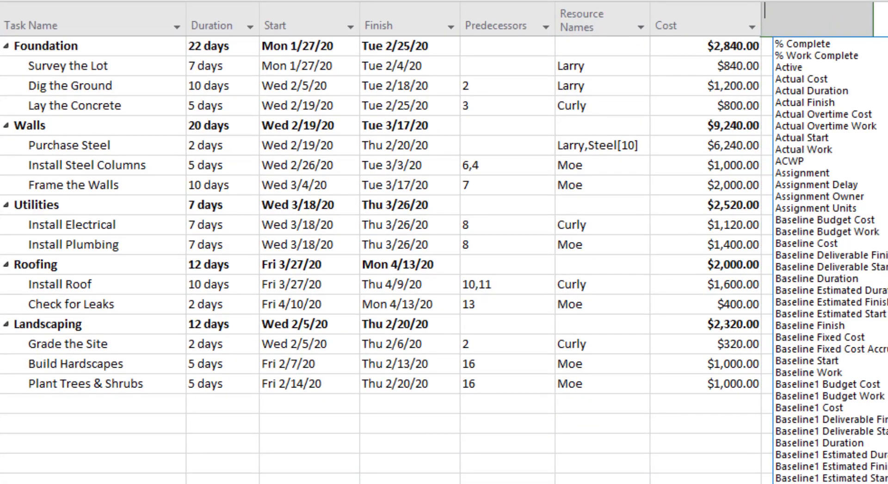
left_click(853, 42)
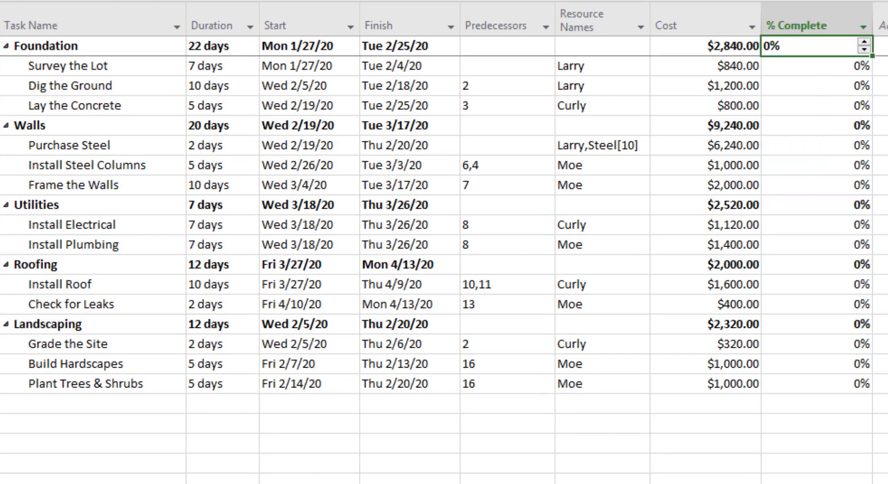
left_click(835, 66)
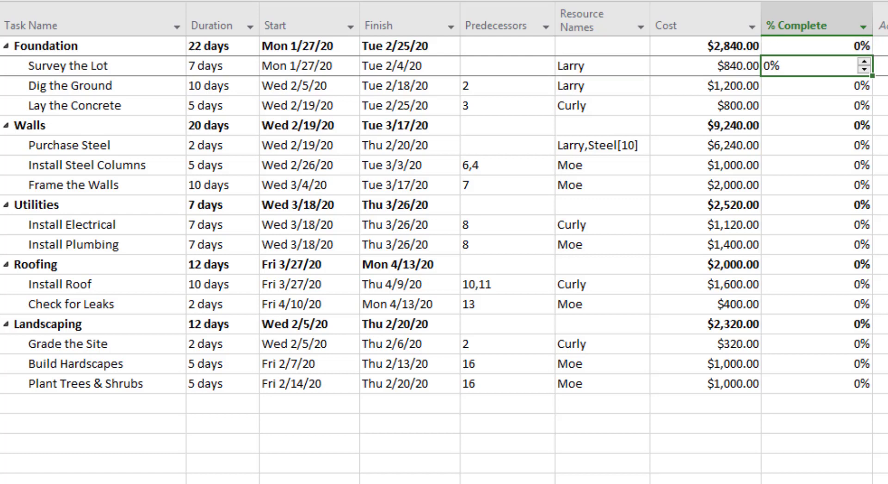
type("100")
key("Return")
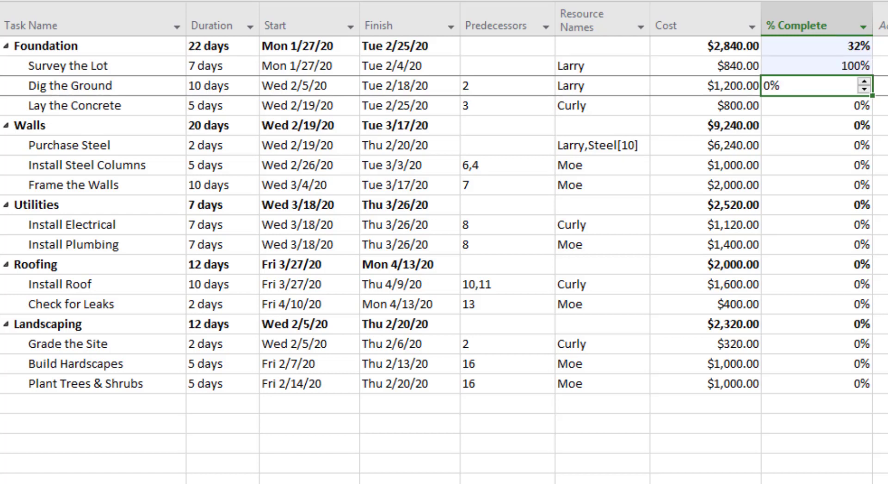
Step: Set the % Complete of Dig the Ground to 50%
type("50")
key("Return")
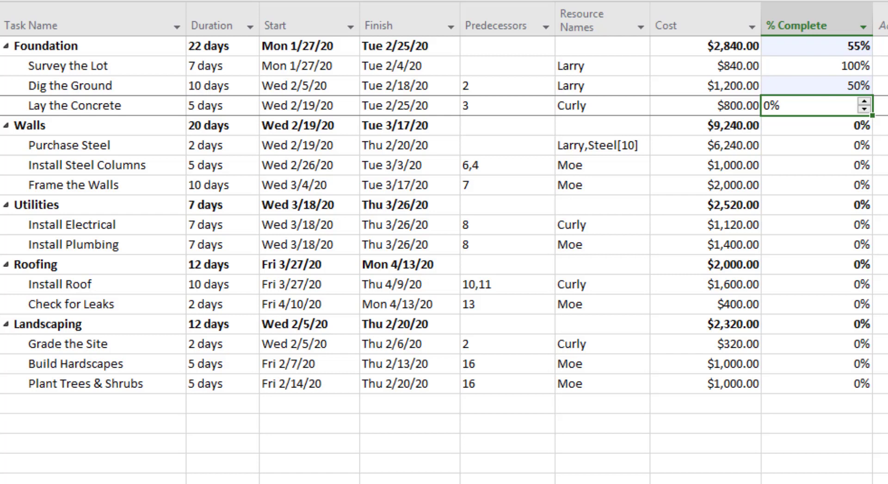
key("Up")
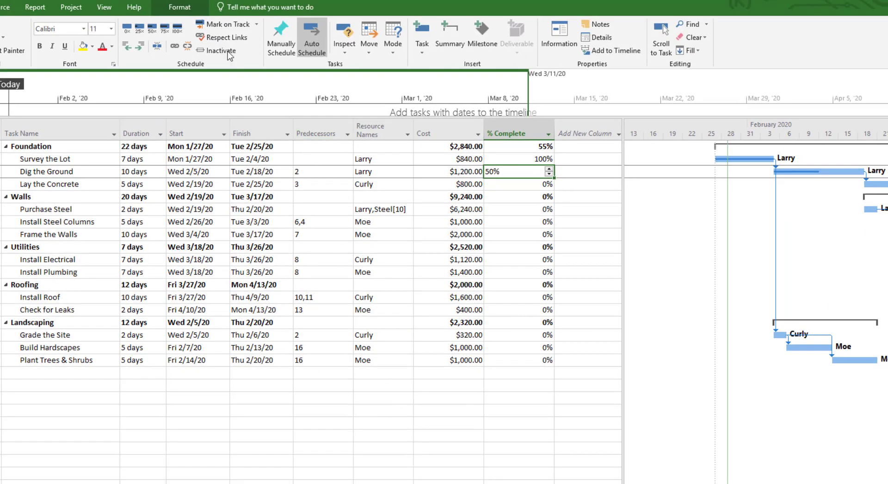
Step: Show outline numbers for the tasks and display the project summary task above the Foundation phase
left_click(184, 11)
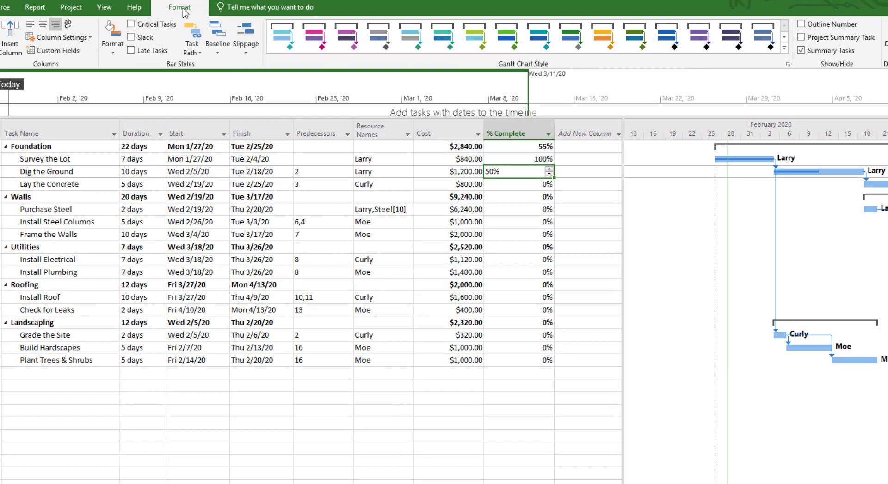
left_click(800, 24)
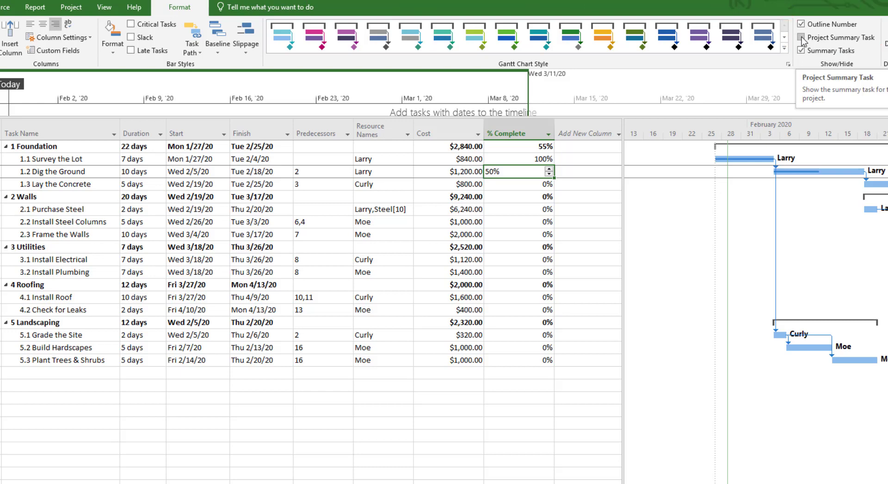
left_click(801, 39)
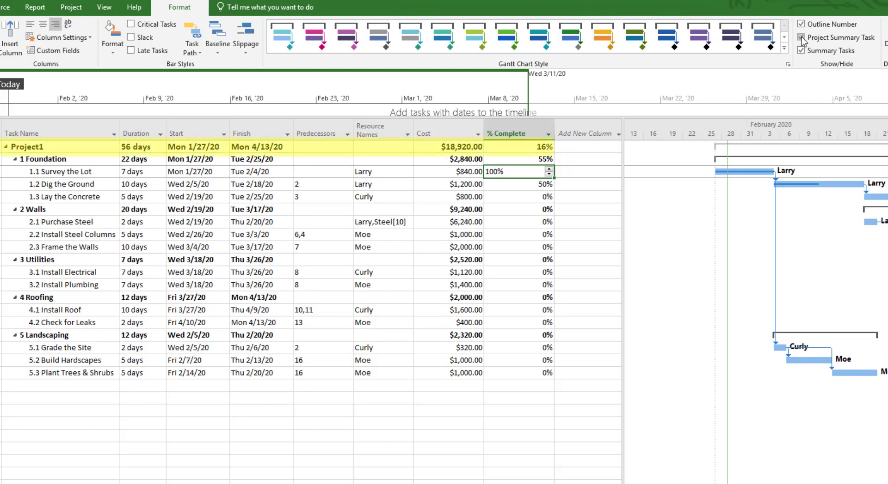
Step: Rename the project summary task as Factory Project
left_click(32, 148)
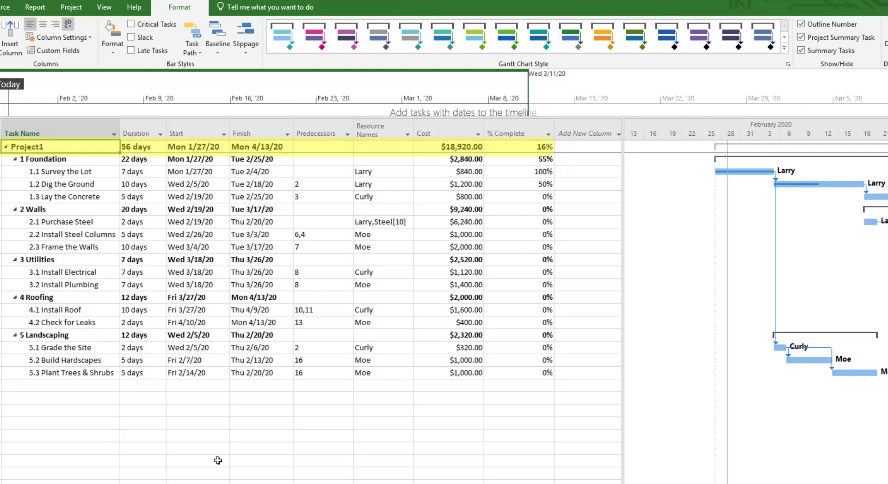
type("Factory ")
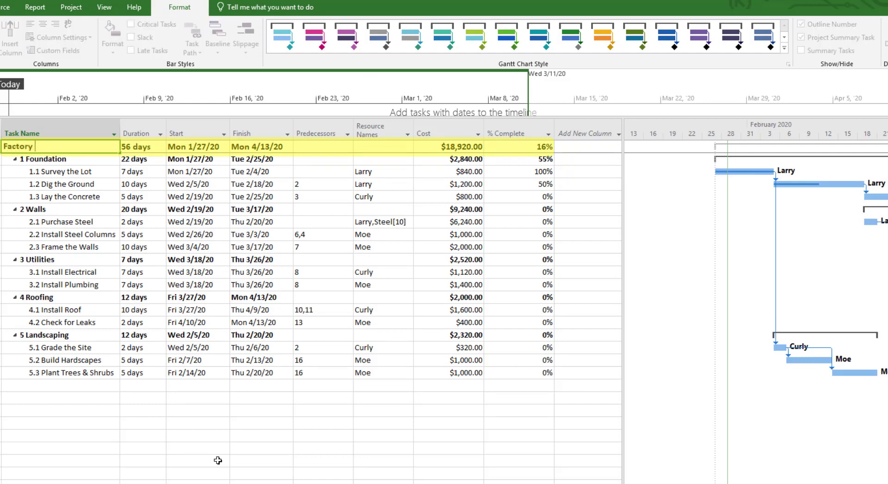
type("Project")
key("Return")
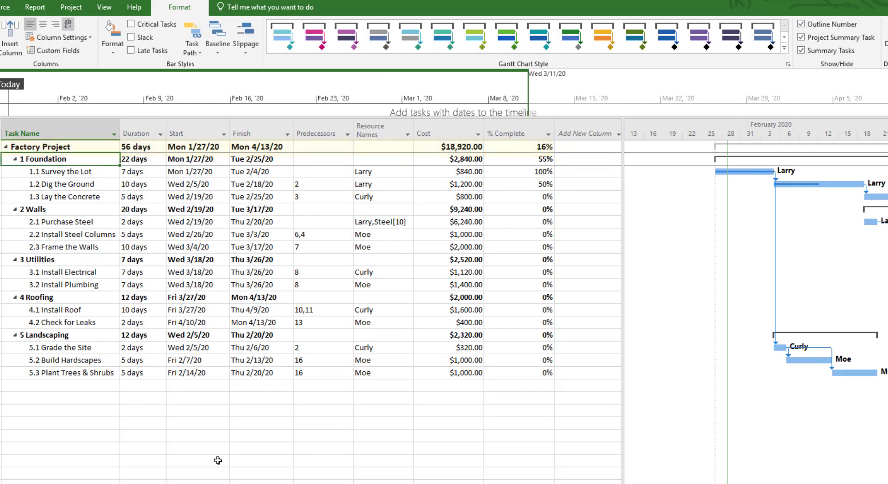